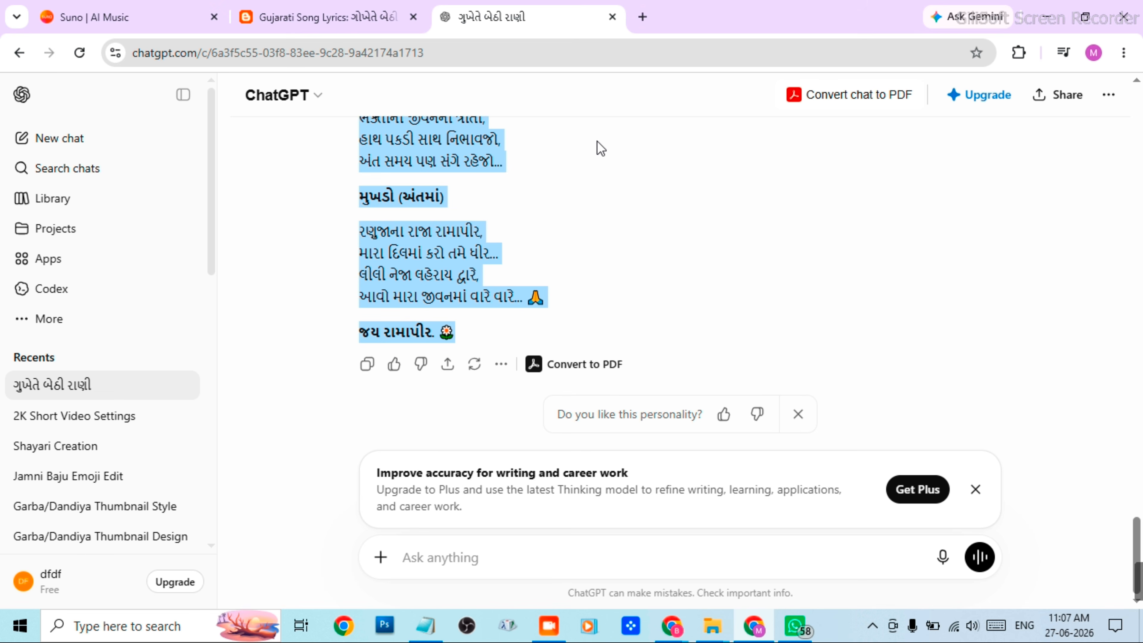
Review the Ramapir bhajan request in the ChatGPT conversation and the matching message in the WhatsApp self-chat, ending back at ChatGPT.
scroll(627, 216, "up", 10)
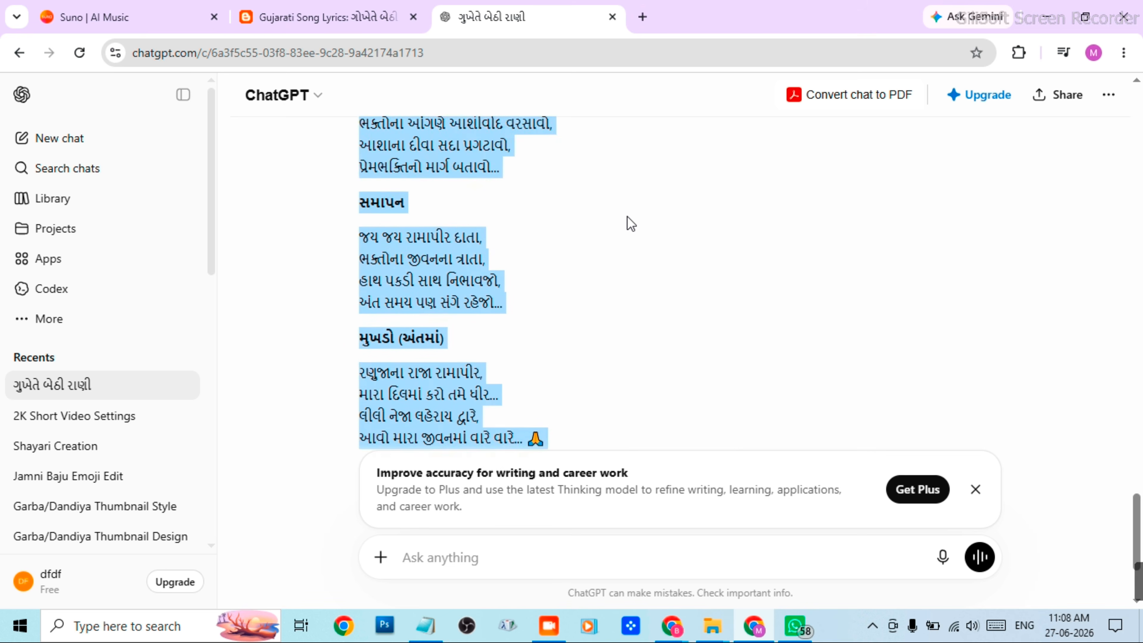
scroll(627, 216, "up", 6)
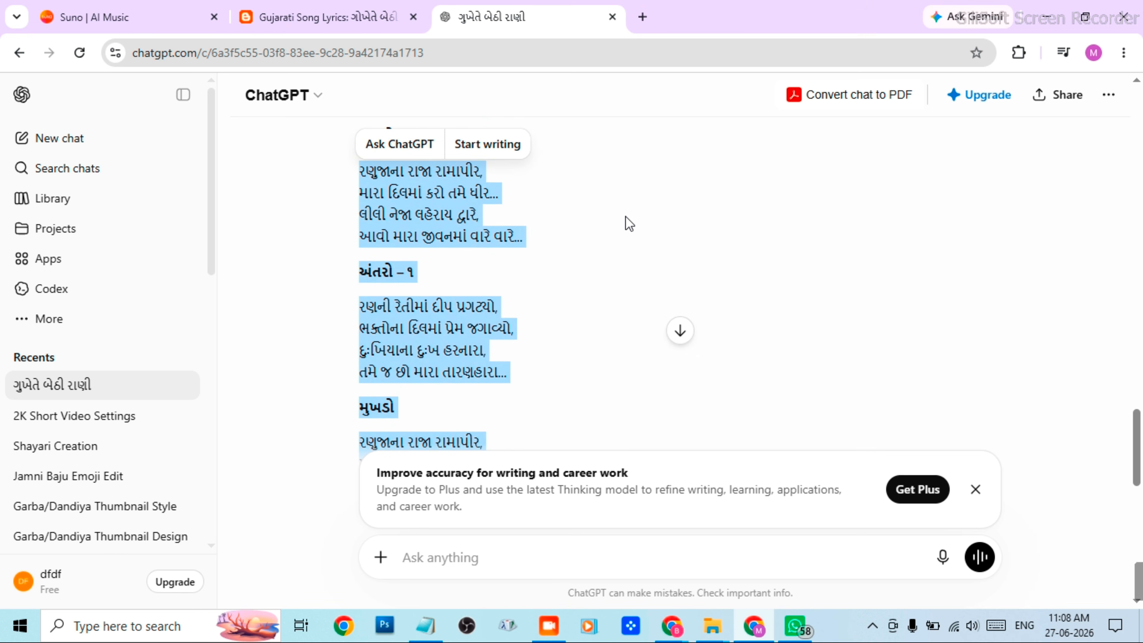
scroll(624, 217, "up", 2)
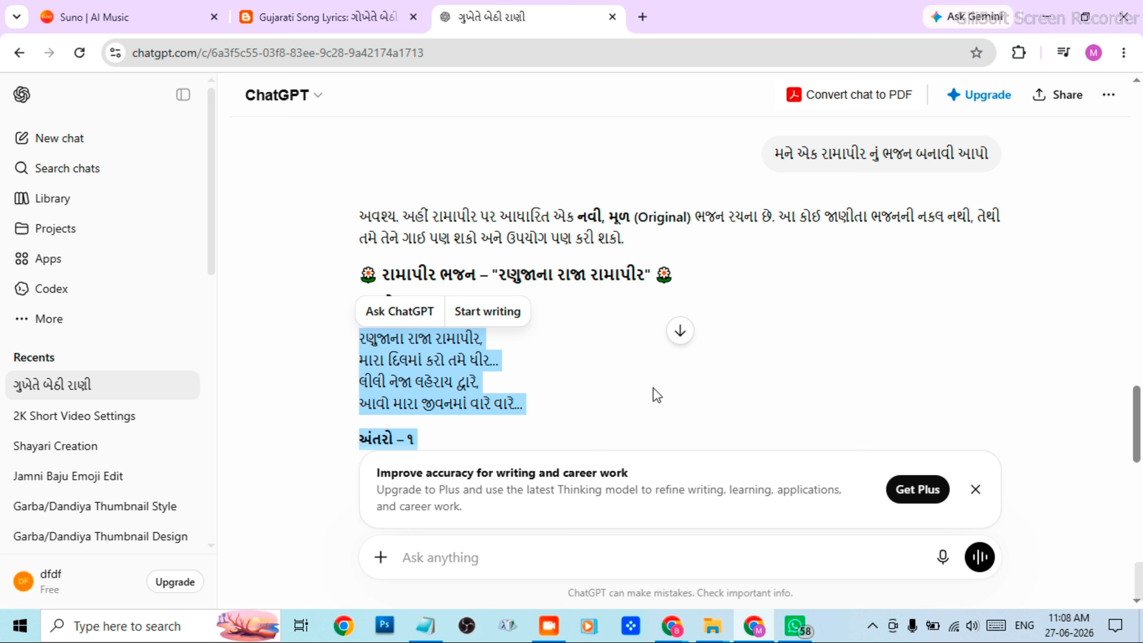
left_click(795, 627)
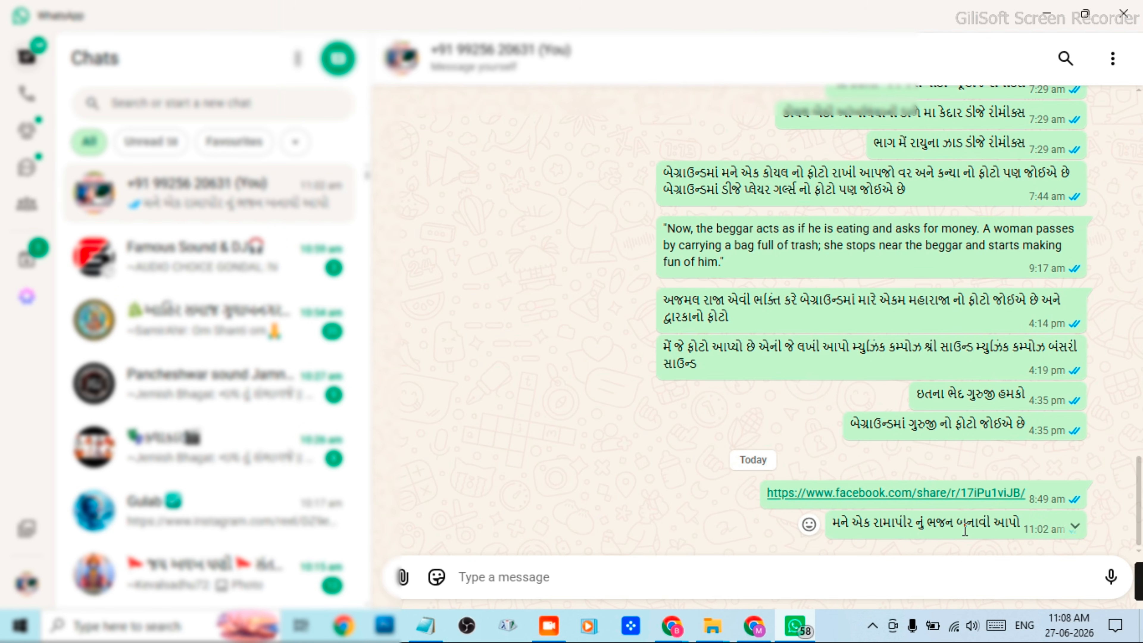
left_click(1046, 14)
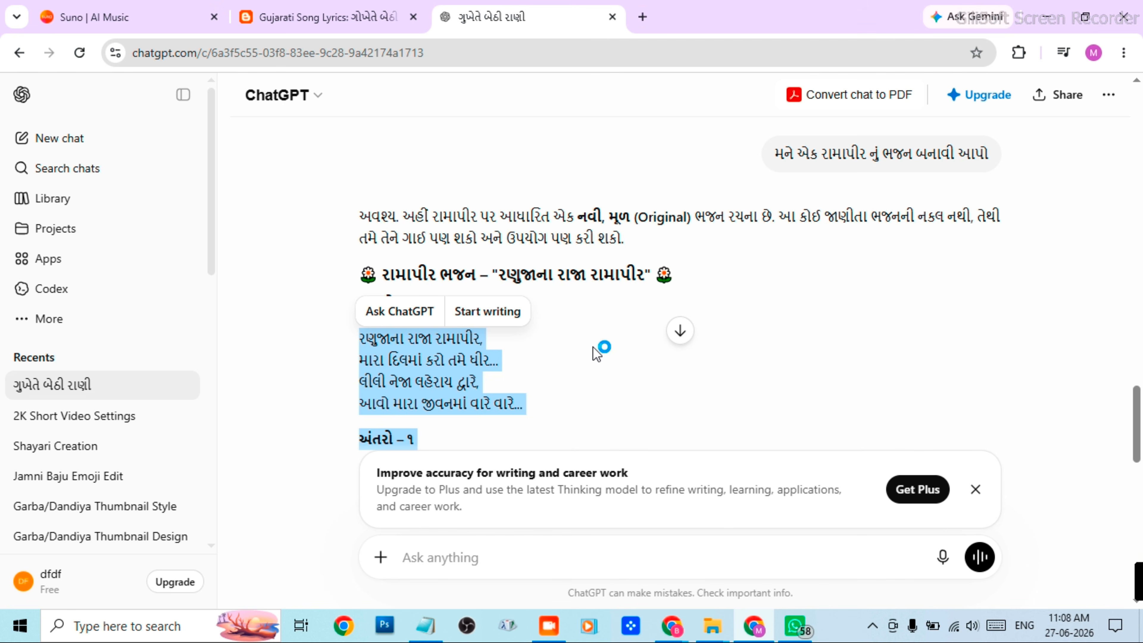
Read through the highlighted "રણુજાના રાજા રામાપીર" bhajan lyrics in the ChatGPT reply and copy them.
scroll(598, 349, "down", 2)
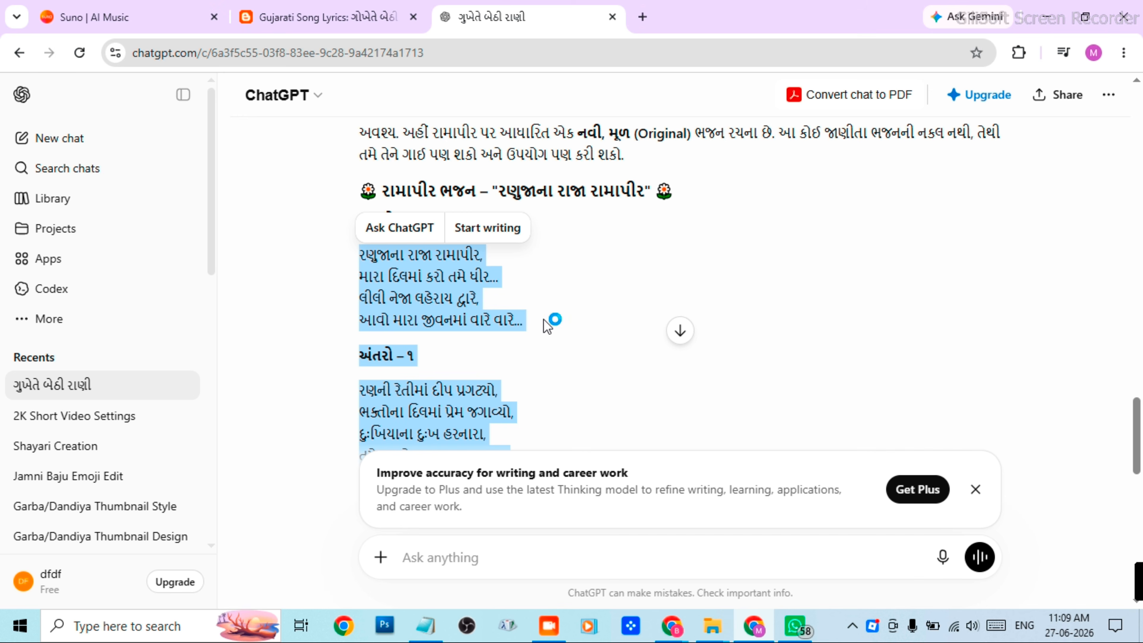
scroll(547, 327, "down", 4)
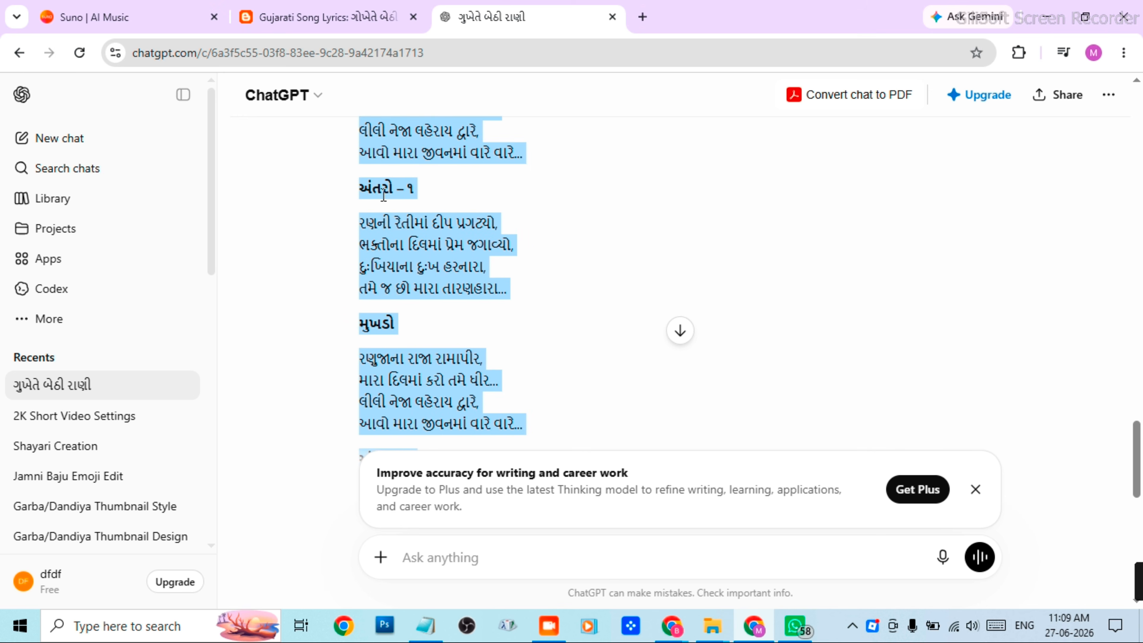
scroll(513, 334, "down", 1)
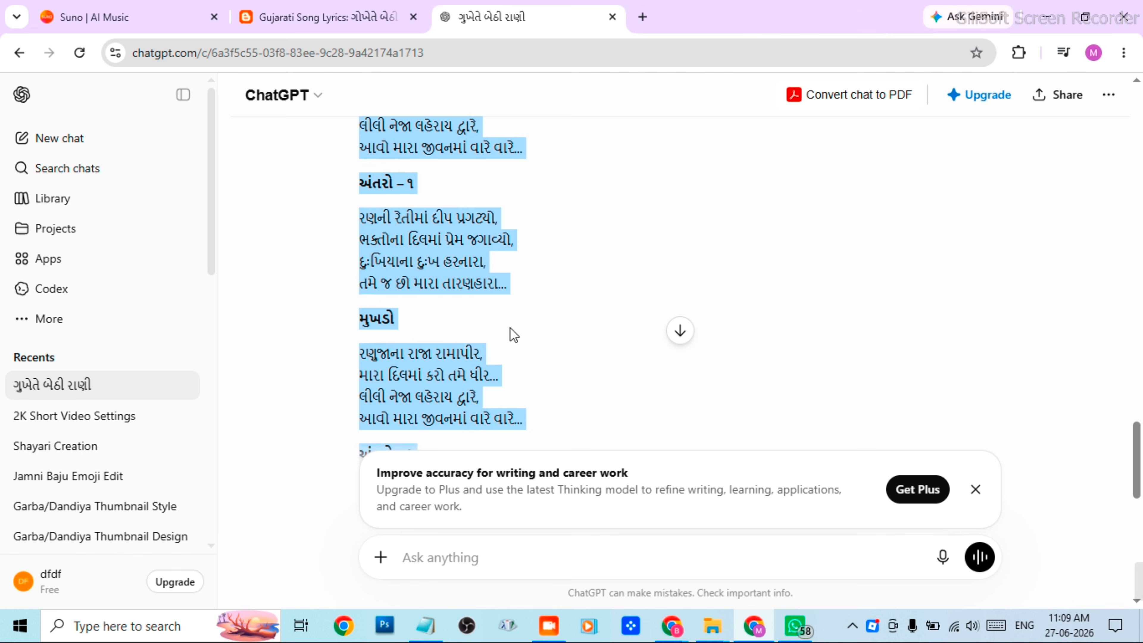
scroll(514, 335, "down", 4)
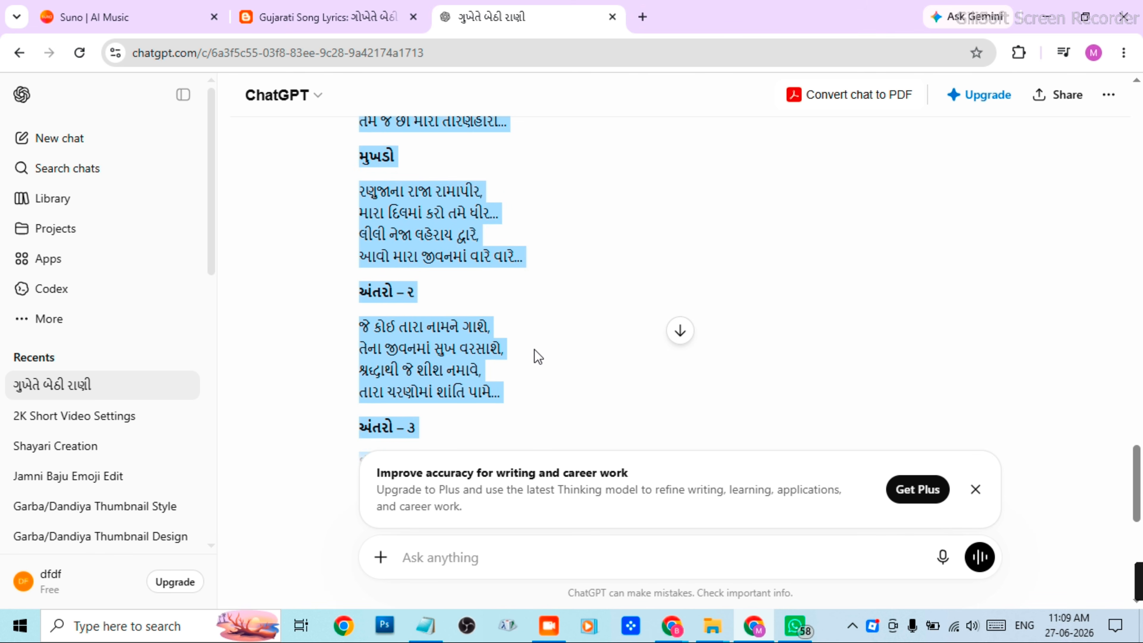
scroll(495, 349, "down", 2)
scroll(585, 349, "down", 6)
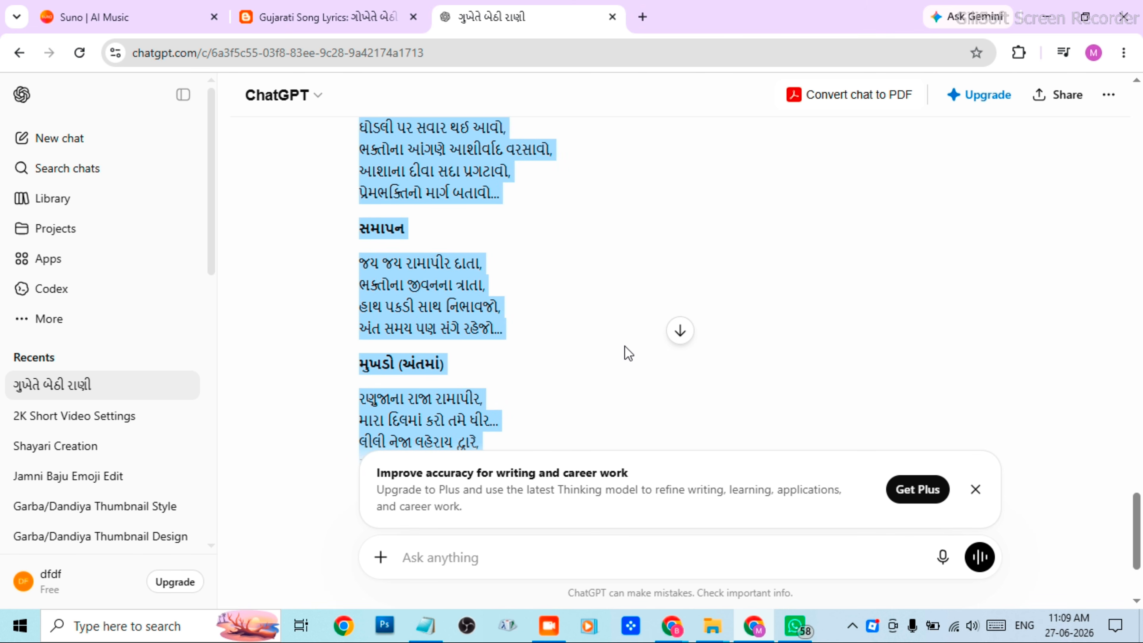
scroll(628, 352, "up", 15)
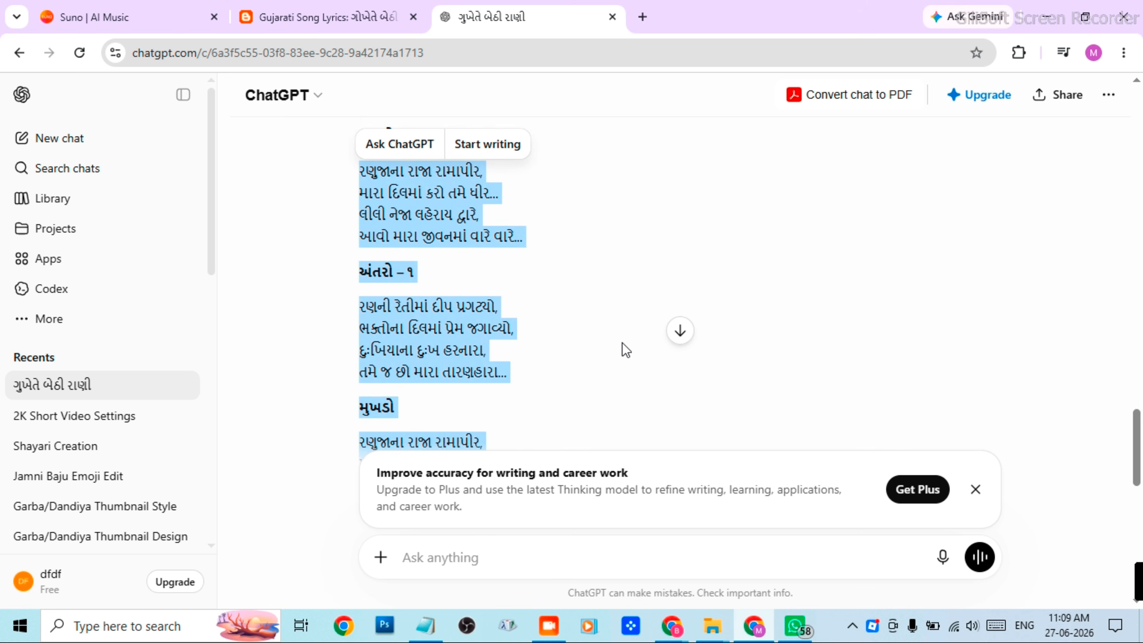
scroll(621, 342, "up", 4)
scroll(621, 342, "down", 2)
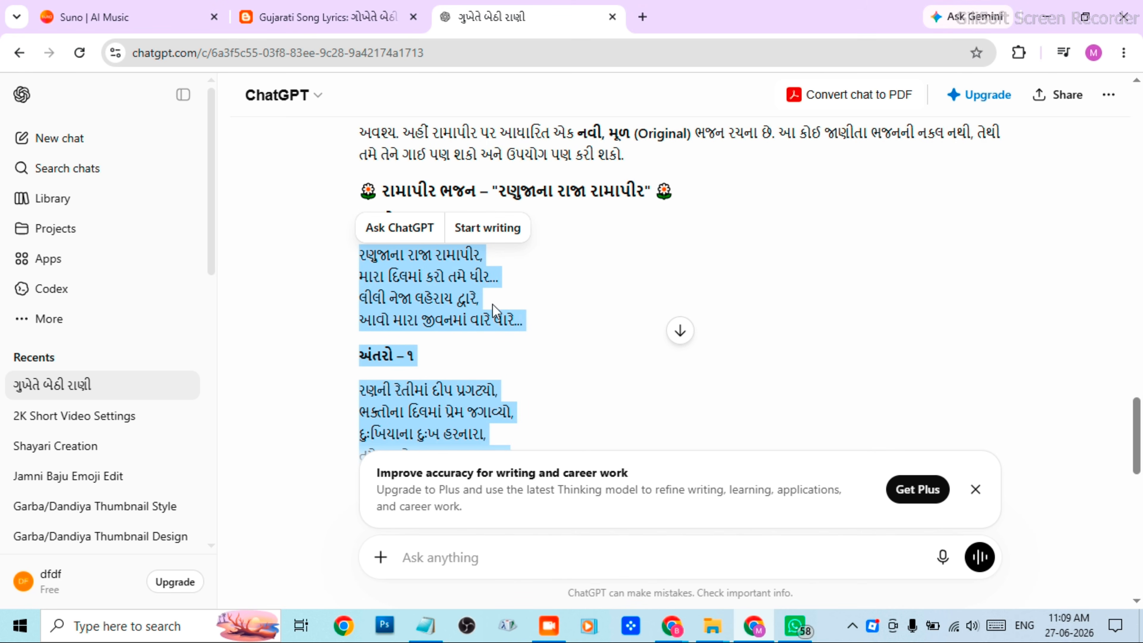
right_click(411, 300)
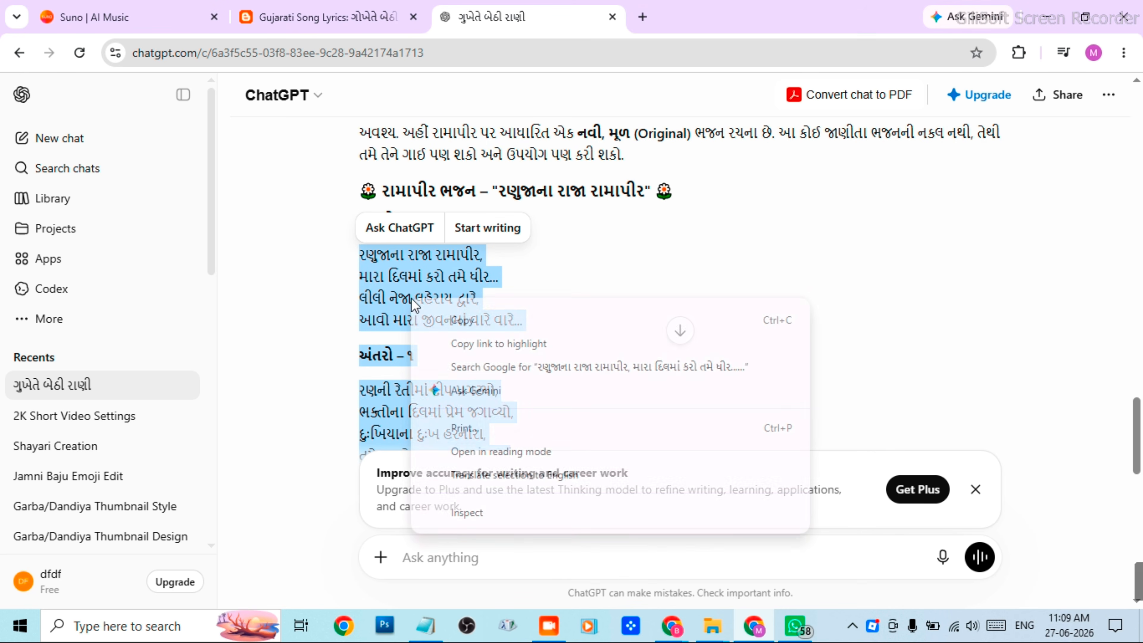
left_click(543, 320)
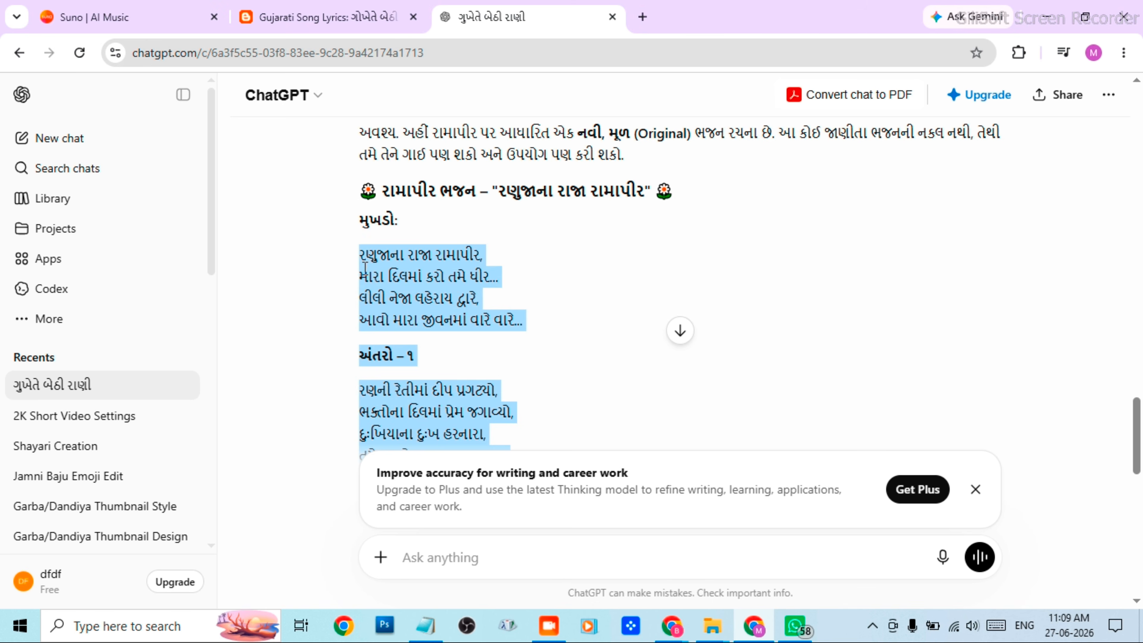
Switch to Suno and review the bhajan lyrics in the Lyrics field from the ending back to the opening verse.
left_click(135, 21)
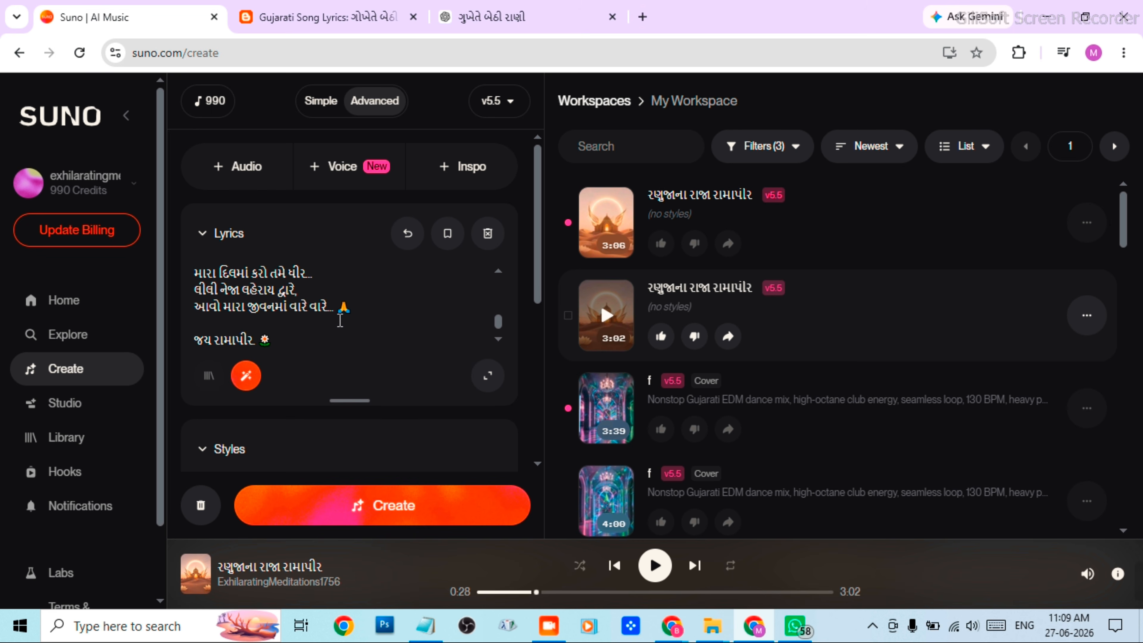
scroll(359, 315, "up", 10)
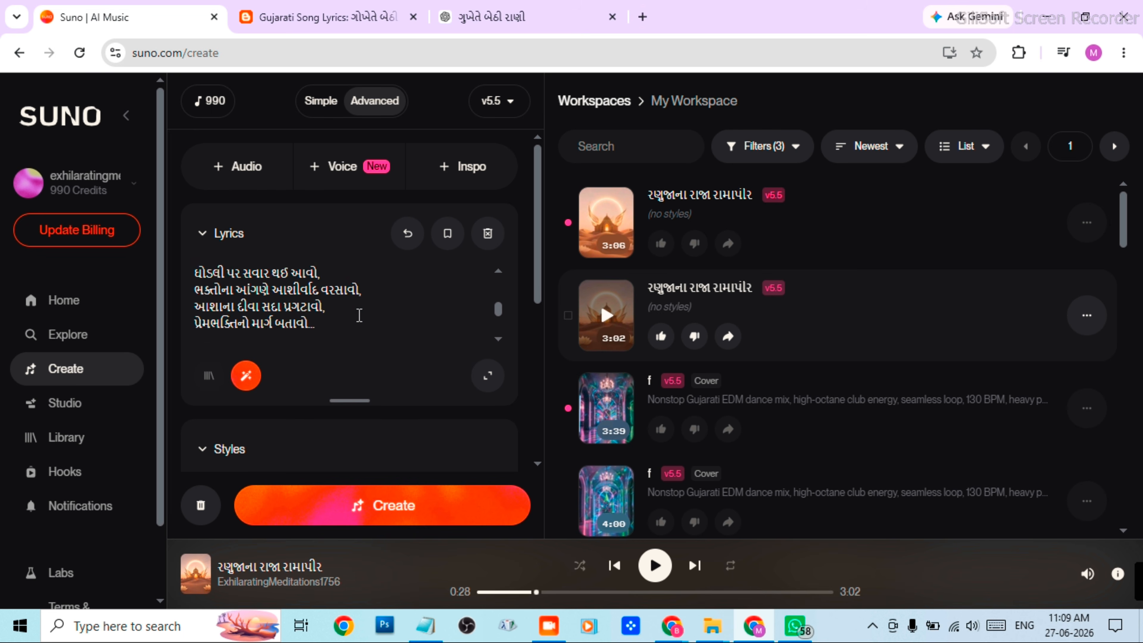
scroll(359, 315, "up", 3)
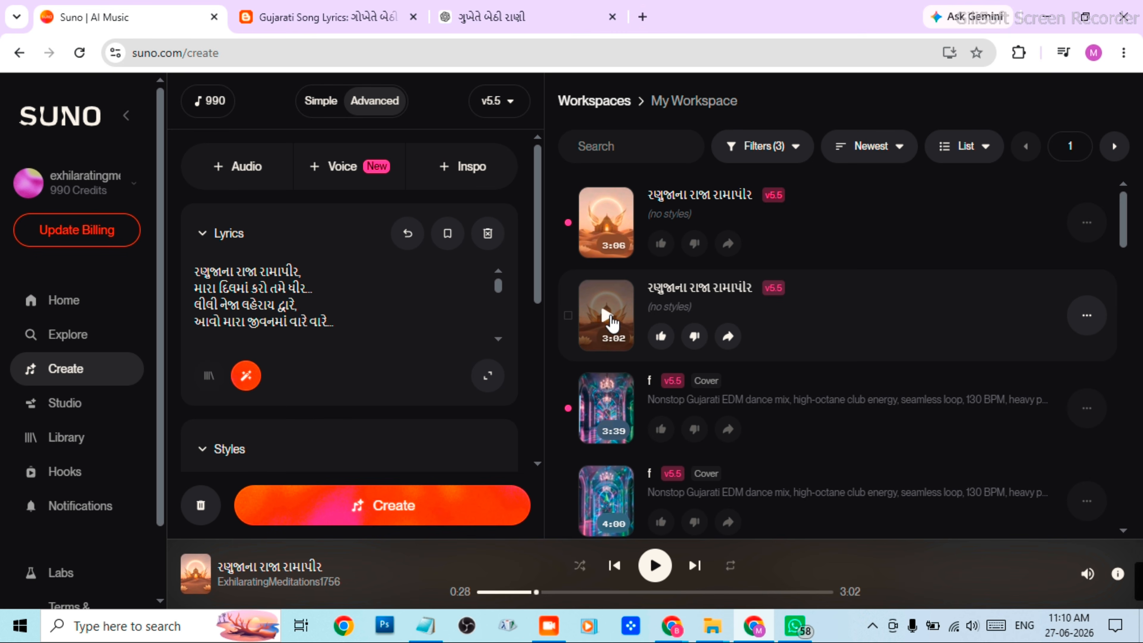
Play the 3:02 version of "રણુજાના રાજા રામાપીર" in the workspace for a short preview and pause it.
left_click(606, 315)
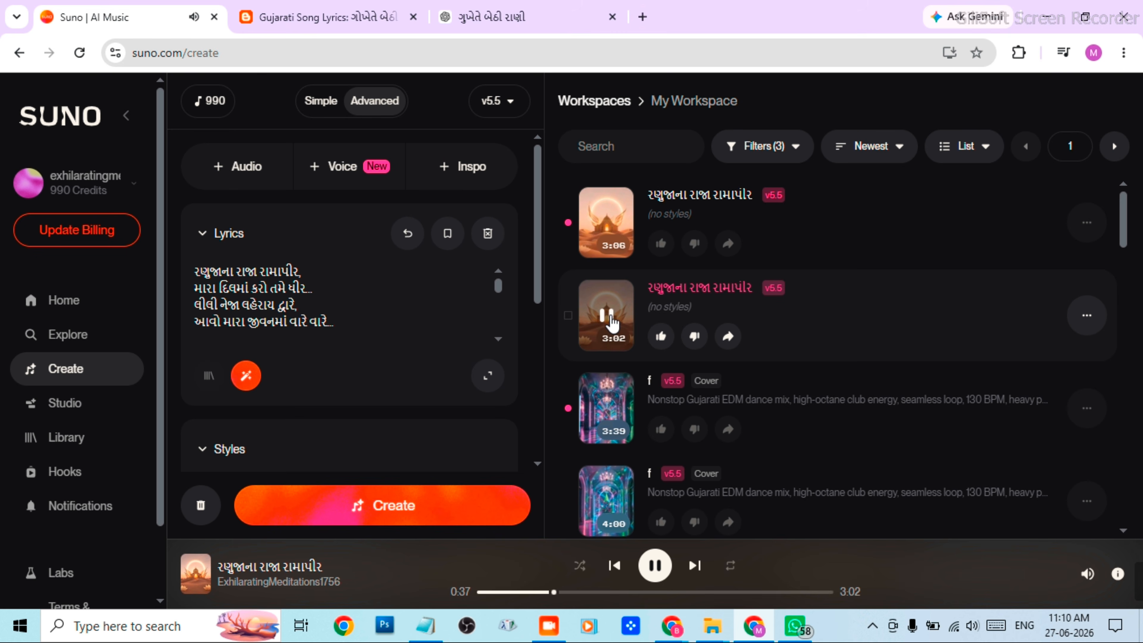
key("Left")
key("Left")
left_click(607, 315)
left_click(607, 315)
left_click(607, 315)
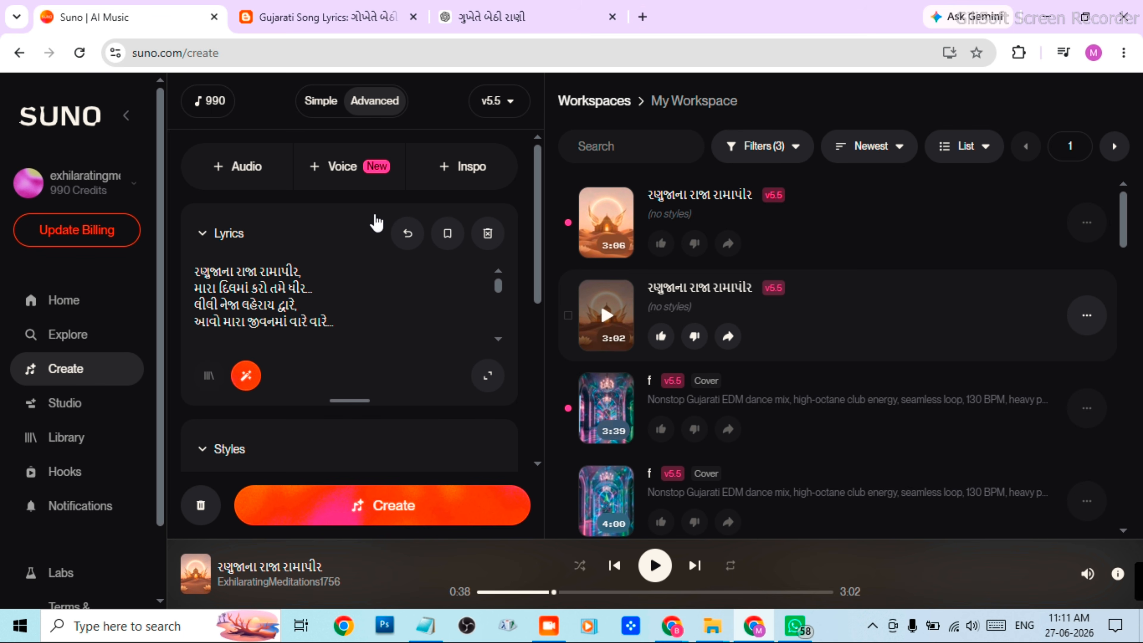
Switch to the ChatGPT conversation and review the numbered image prompts written for the "ગોખેતે બેઠી રાણી" song lines.
left_click(531, 9)
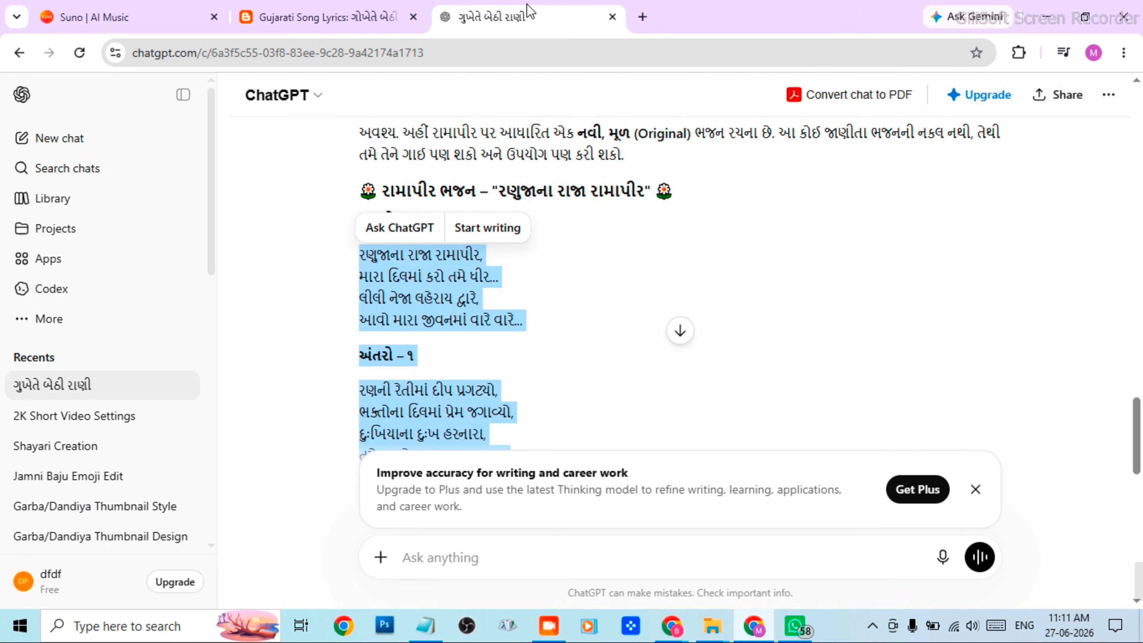
scroll(898, 259, "up", 20)
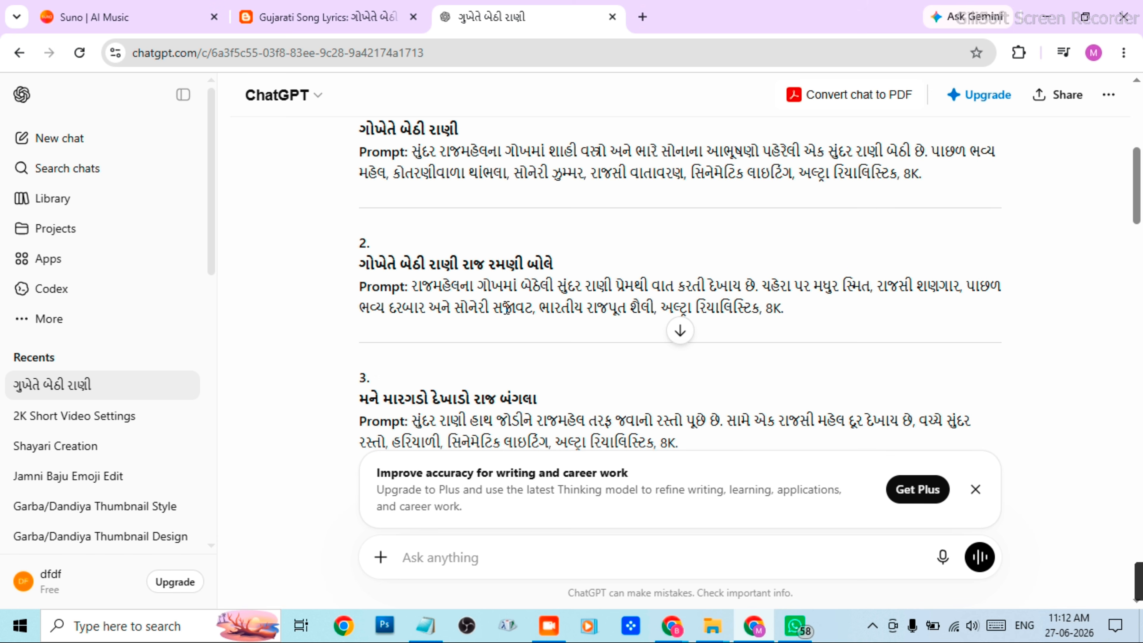
scroll(507, 310, "down", 15)
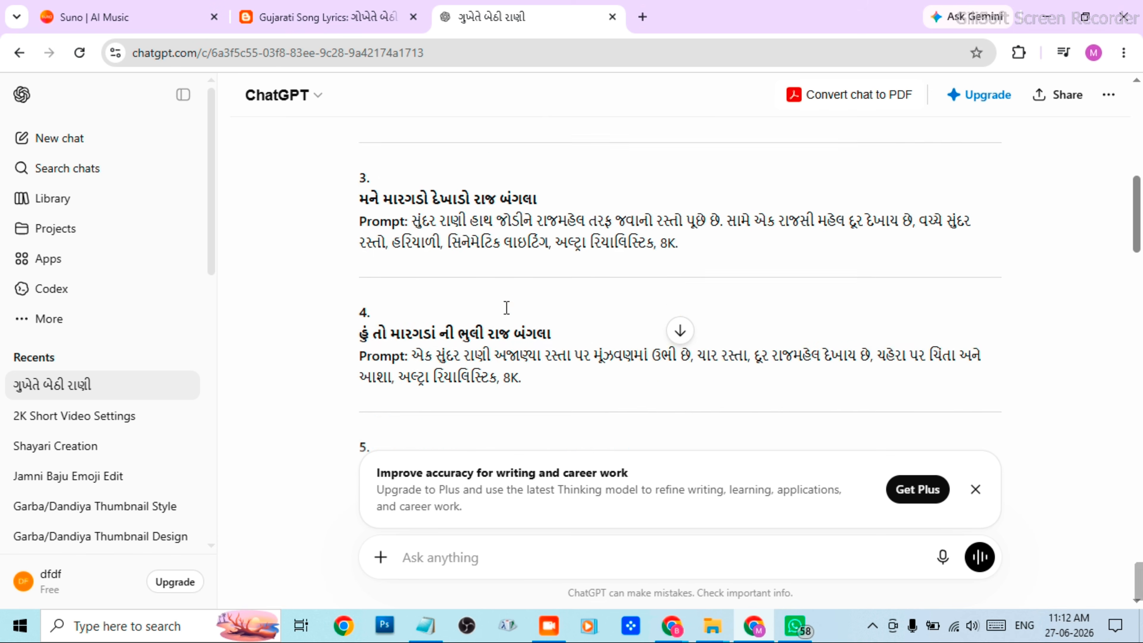
scroll(507, 308, "down", 8)
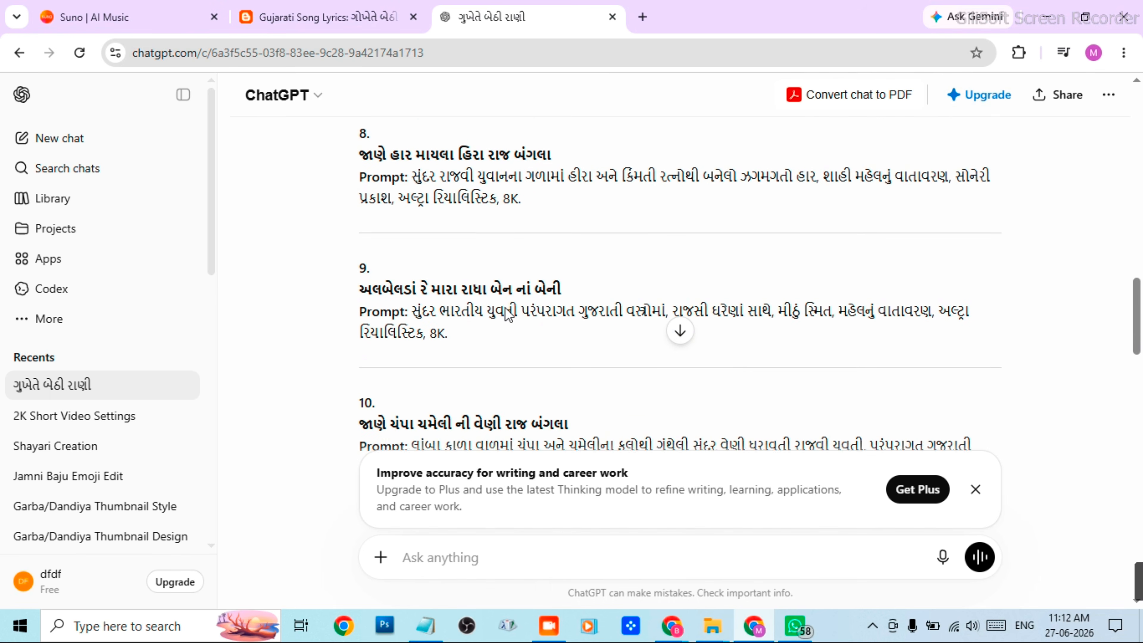
scroll(506, 311, "down", 2)
scroll(506, 310, "up", 8)
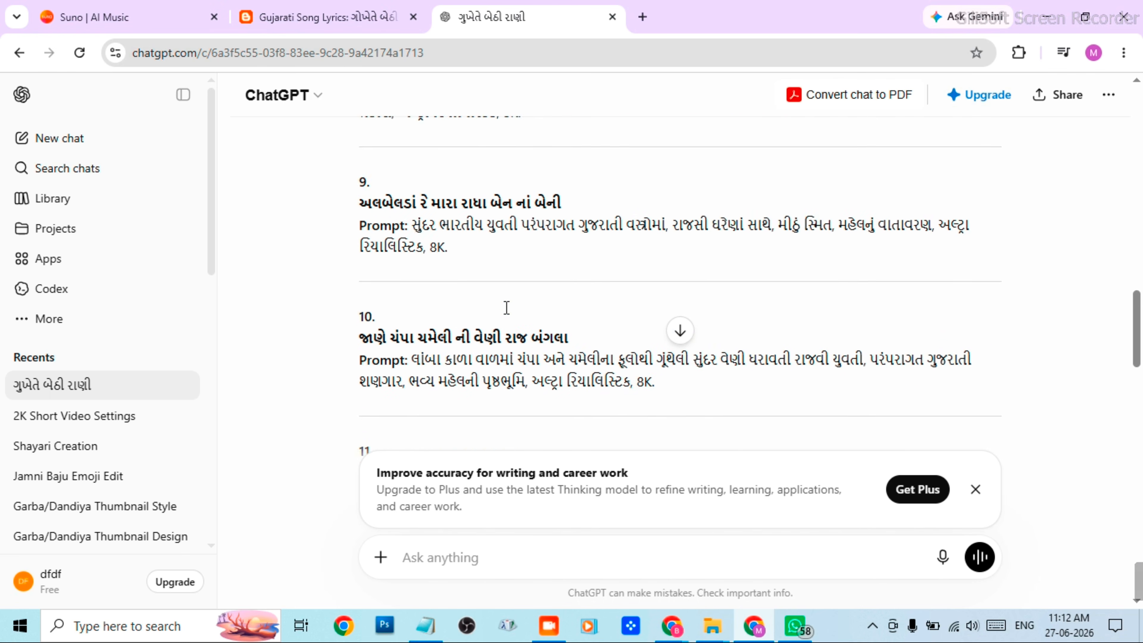
scroll(506, 311, "up", 5)
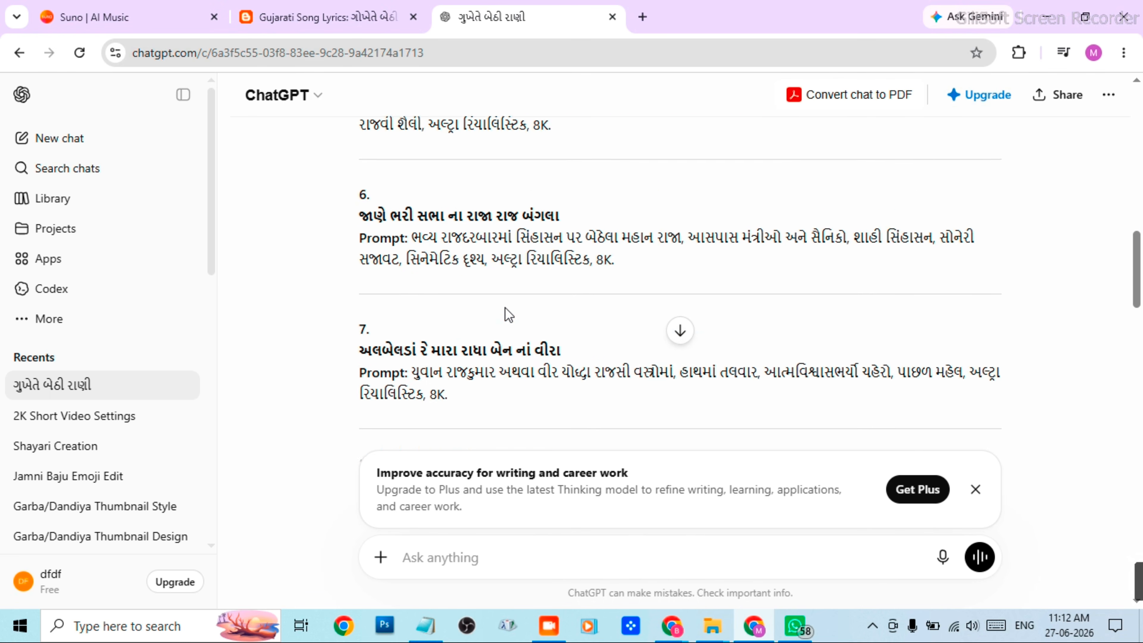
Switch to Suno, clear the existing lyrics and paste the "ગોખેતે બેઠી રાણી" song lyrics in their place.
left_click(124, 19)
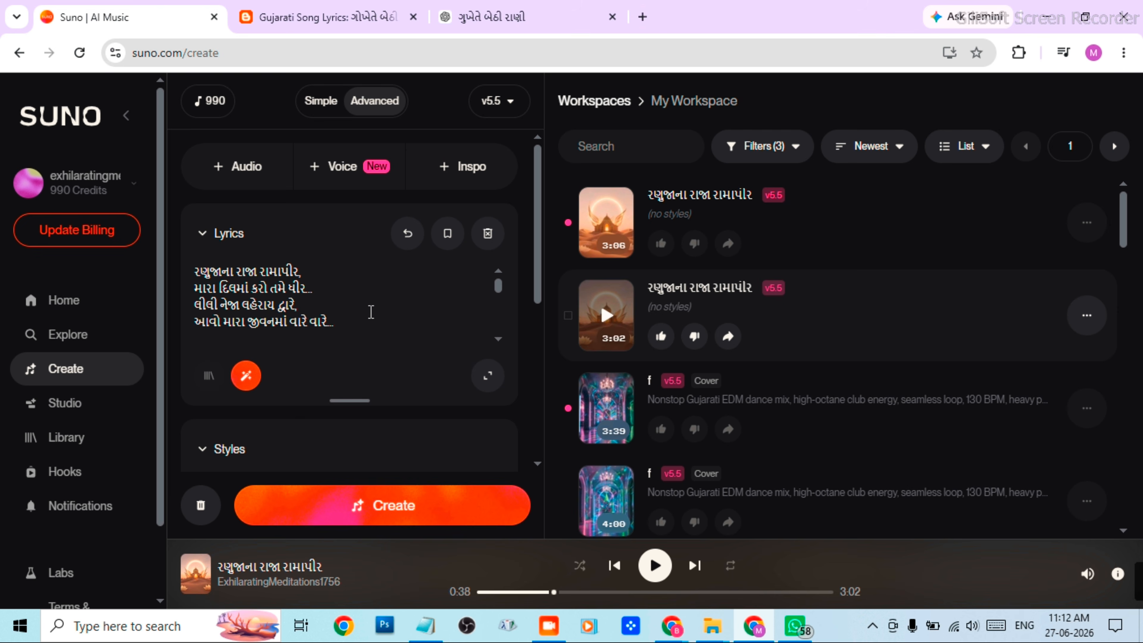
key("ctrl+a")
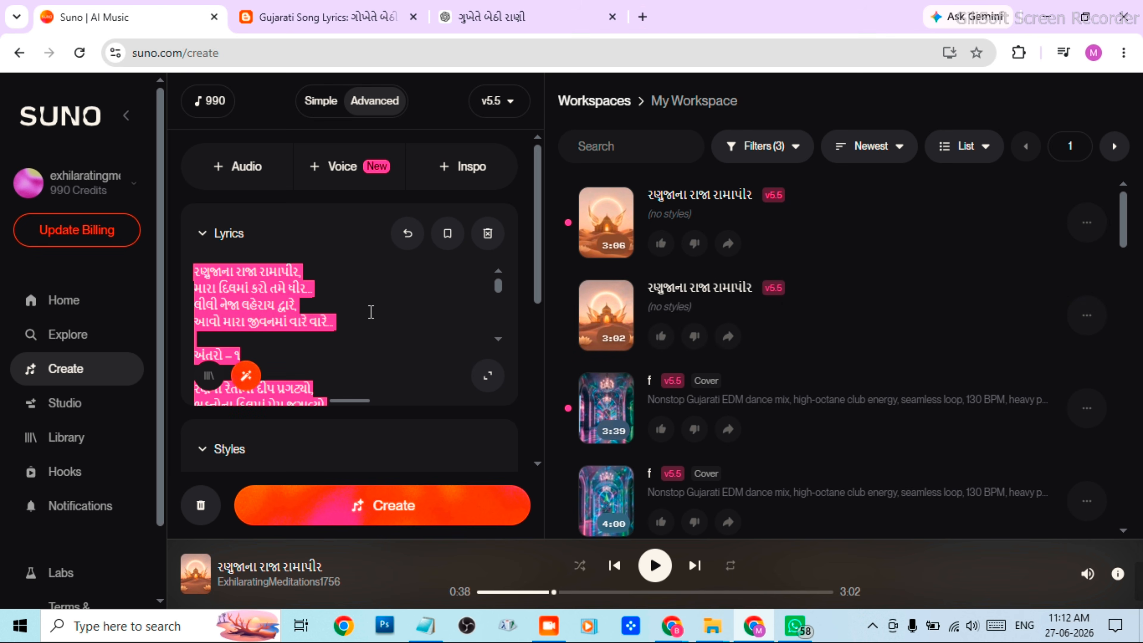
key("BackSpace")
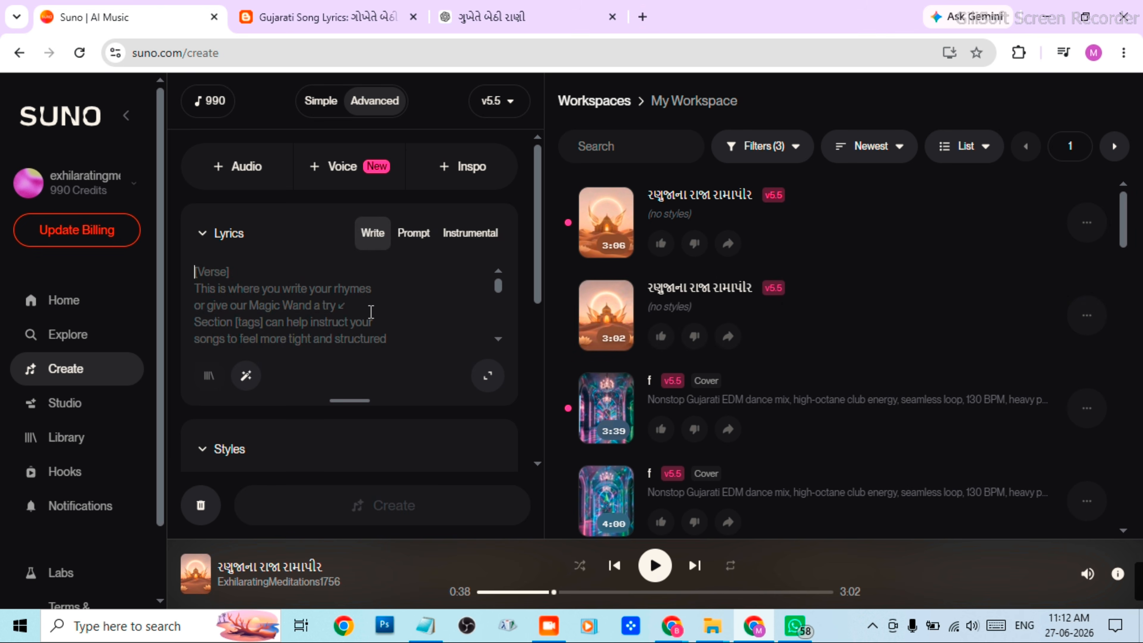
left_click(313, 316)
key("ctrl+v")
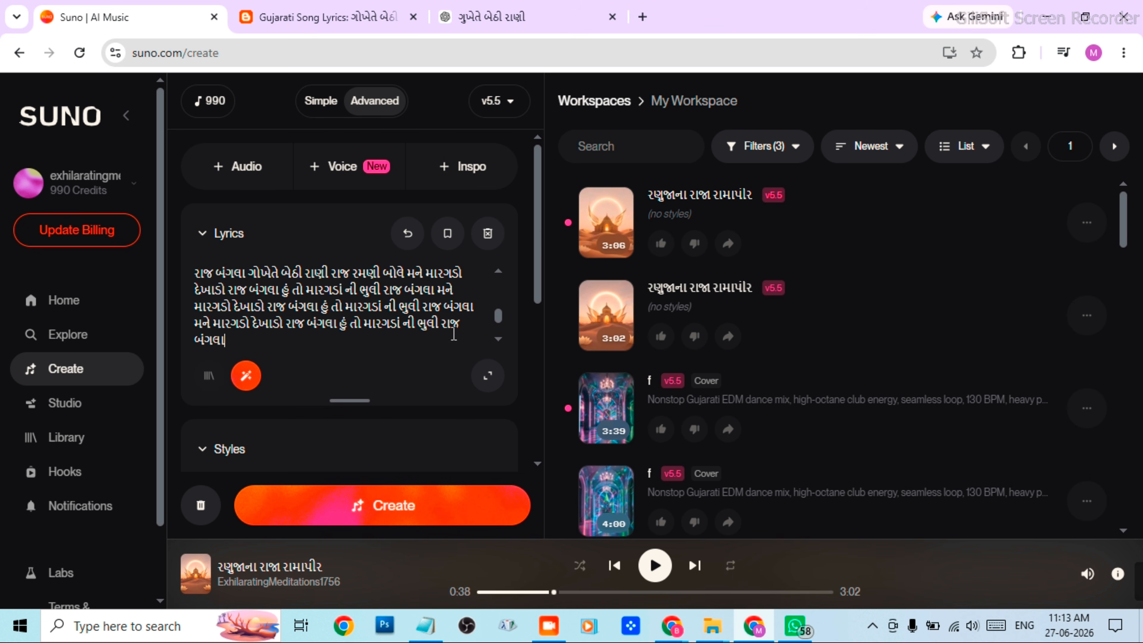
Switch to WhatsApp, listen to the newest voice message in the self-chat and copy that message.
left_click(794, 626)
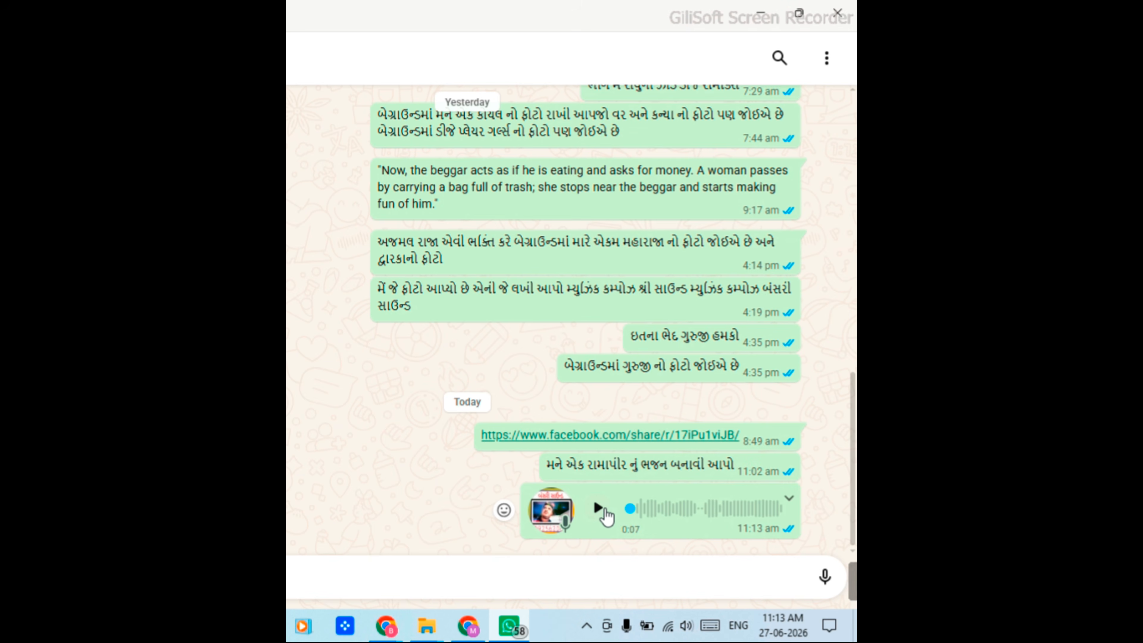
left_click(603, 509)
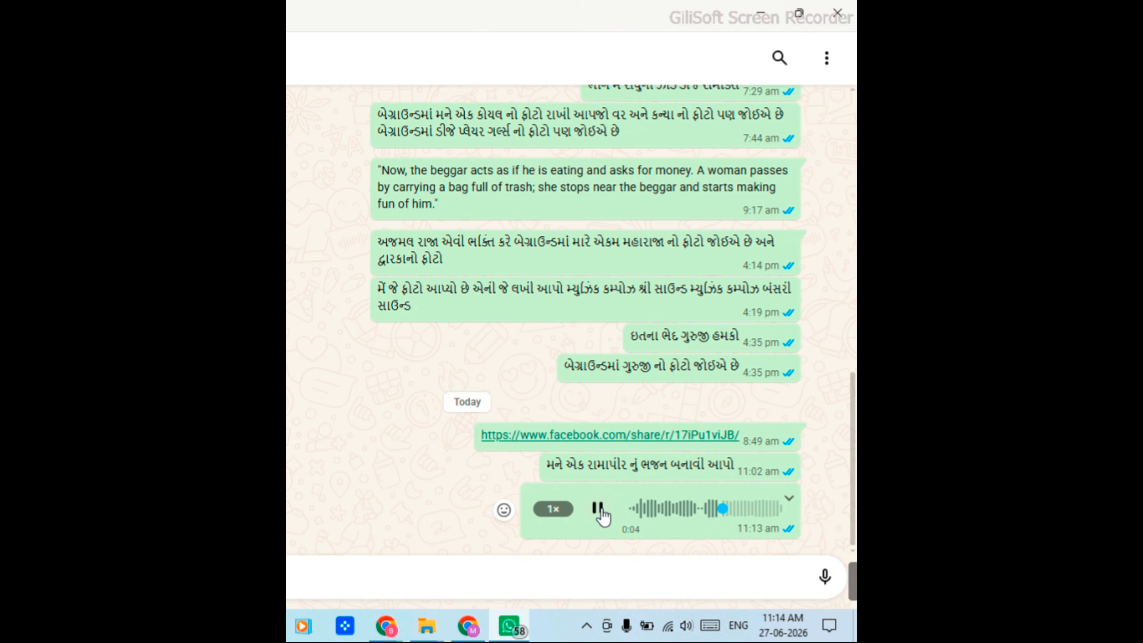
left_click(599, 509)
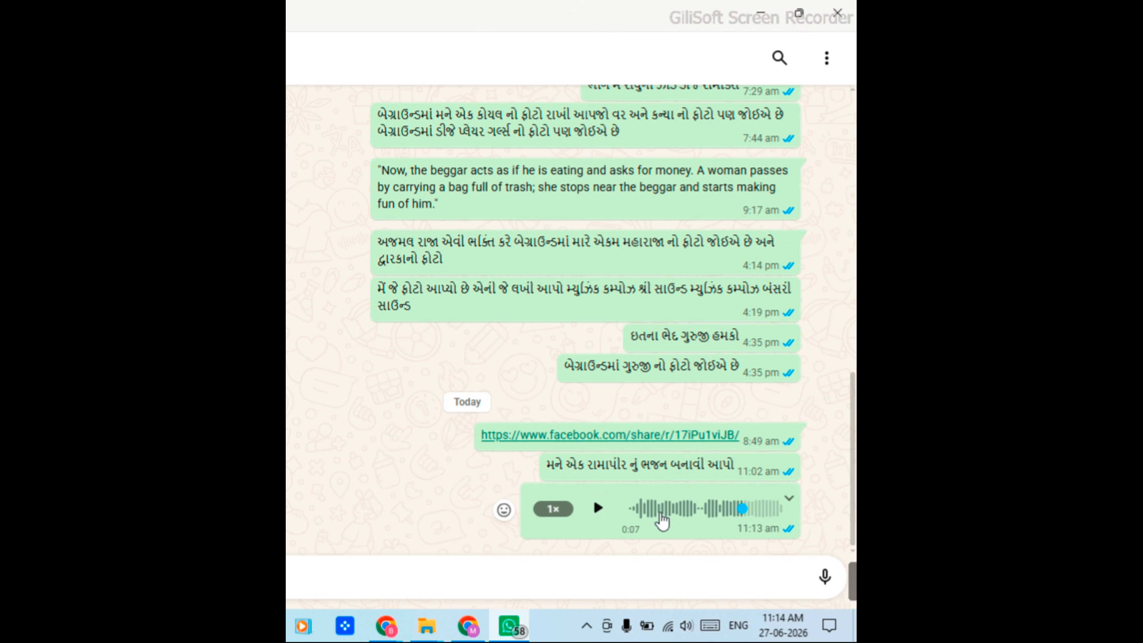
right_click(661, 521)
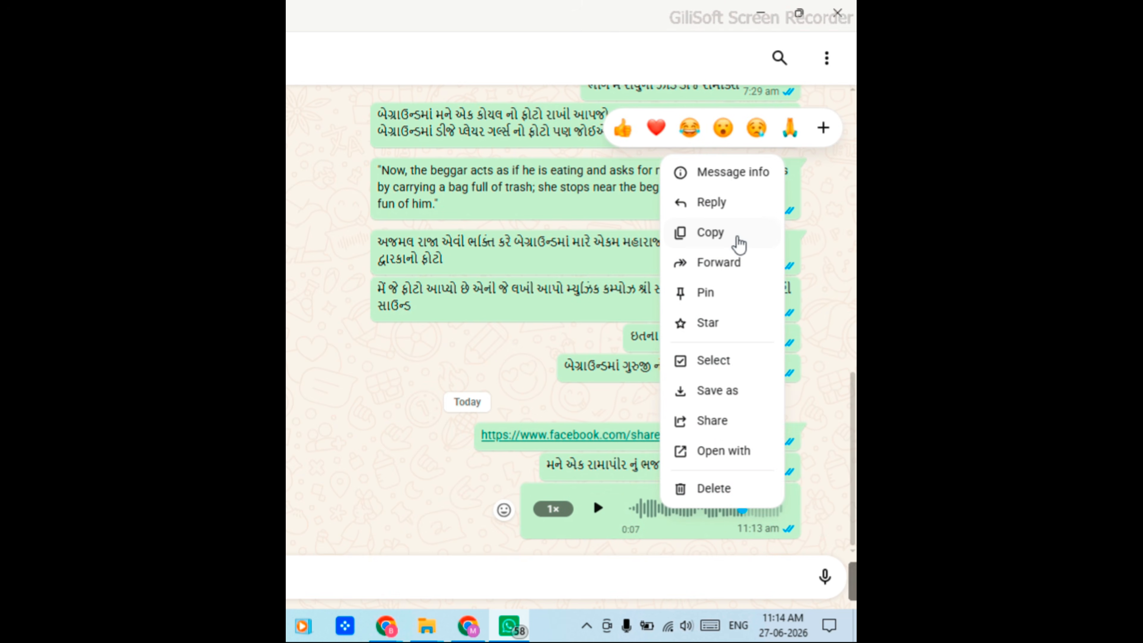
left_click(737, 244)
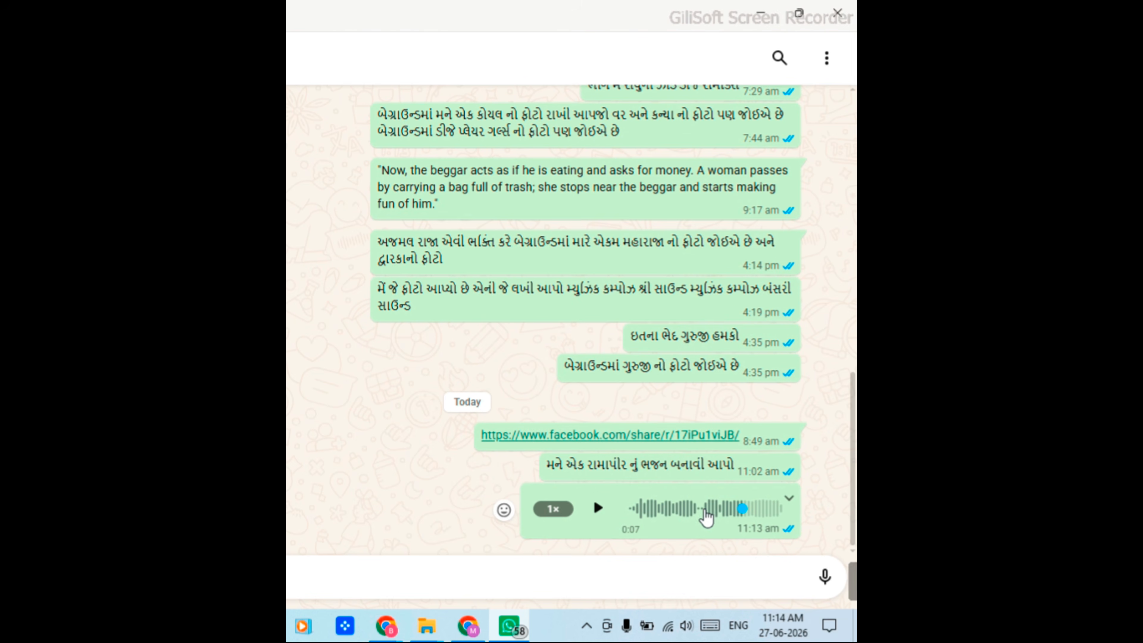
left_click(695, 508)
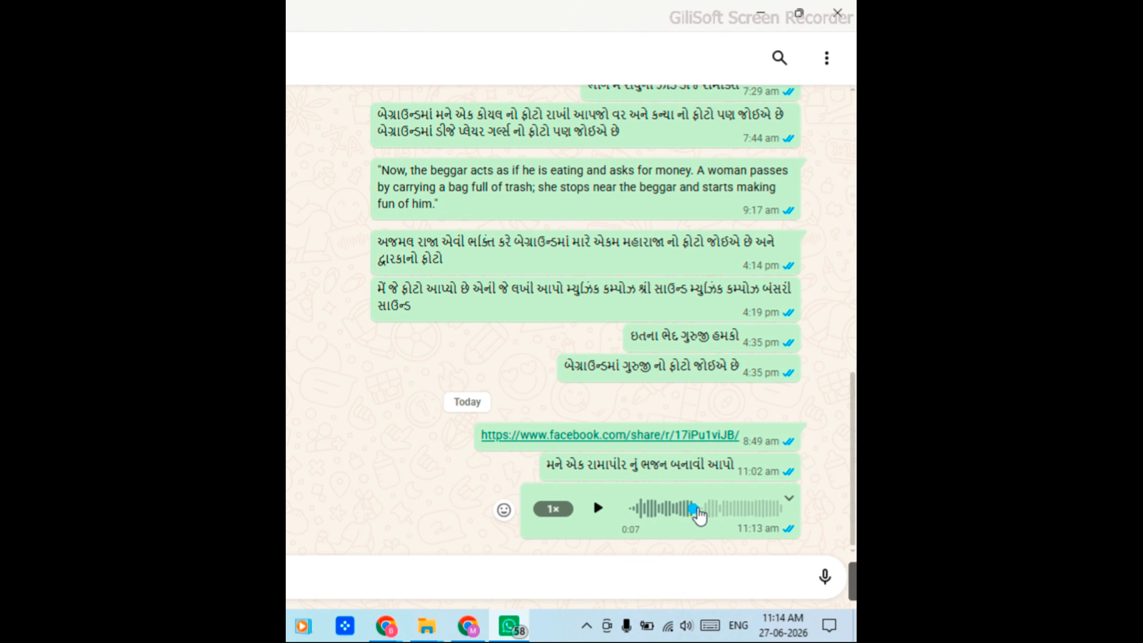
Save the newest WhatsApp voice message to the desktop and add the saved audio file to Suno as an upload.
right_click(696, 514)
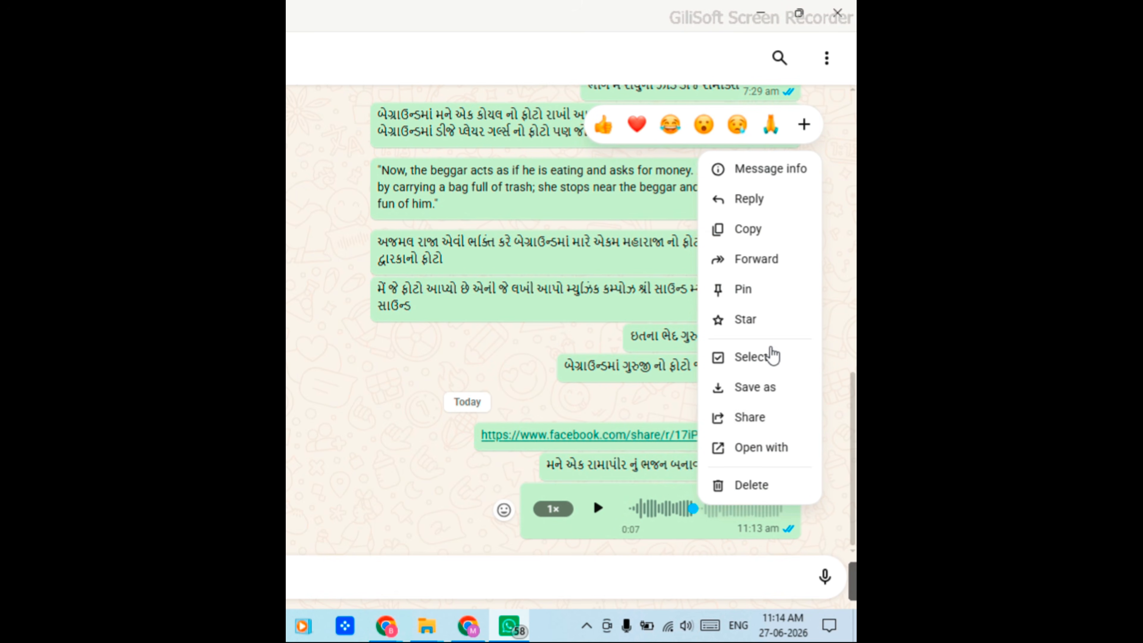
left_click(772, 400)
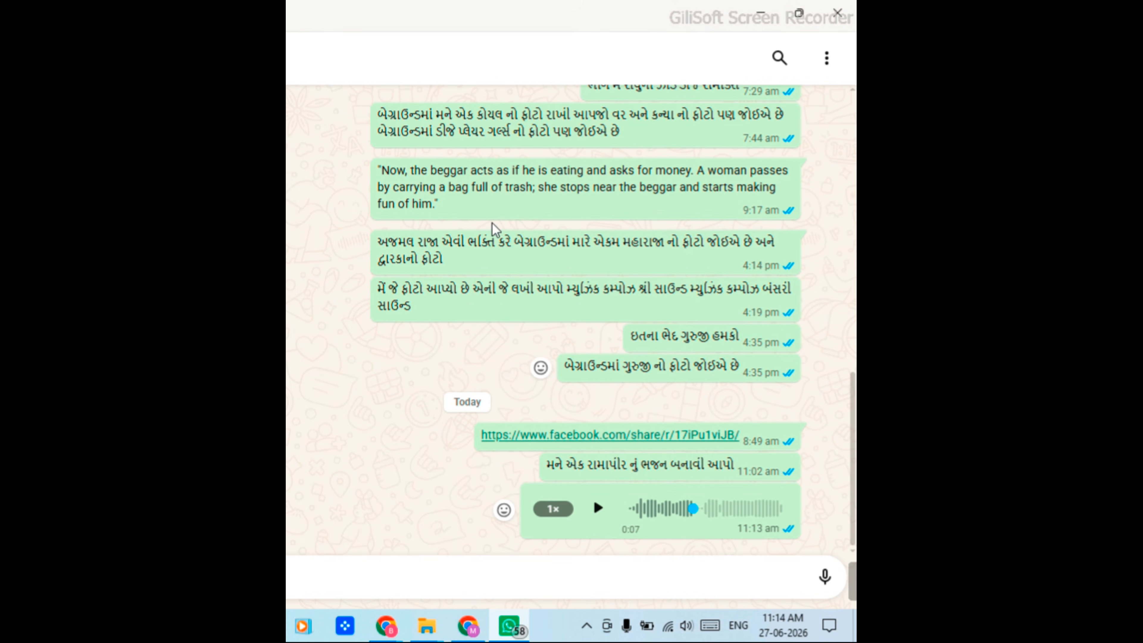
left_click(759, 22)
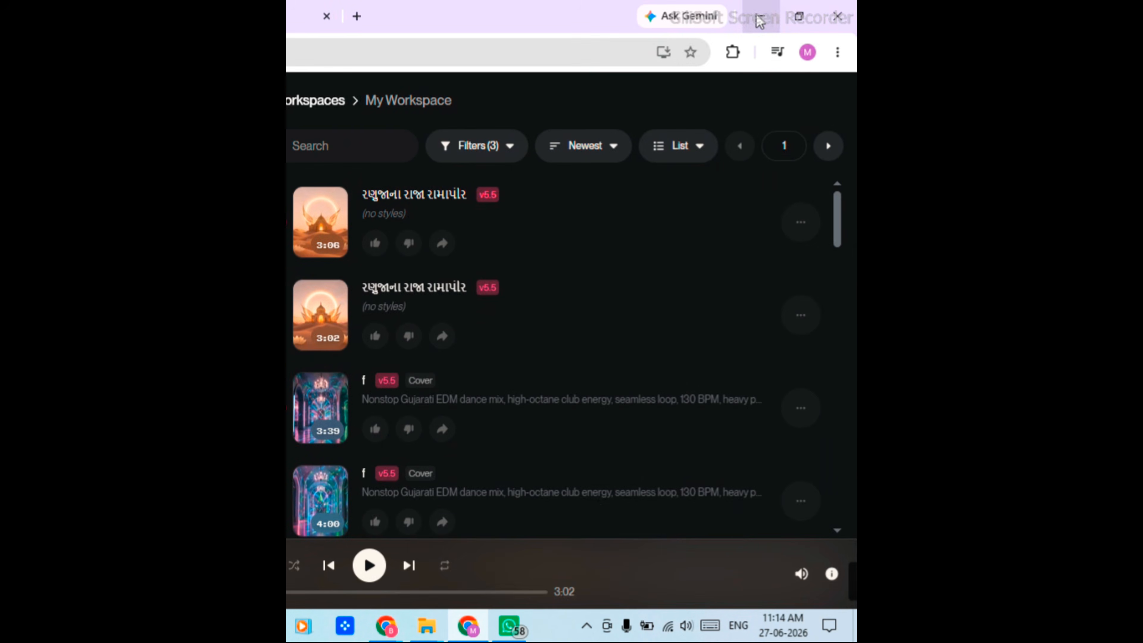
left_click(759, 19)
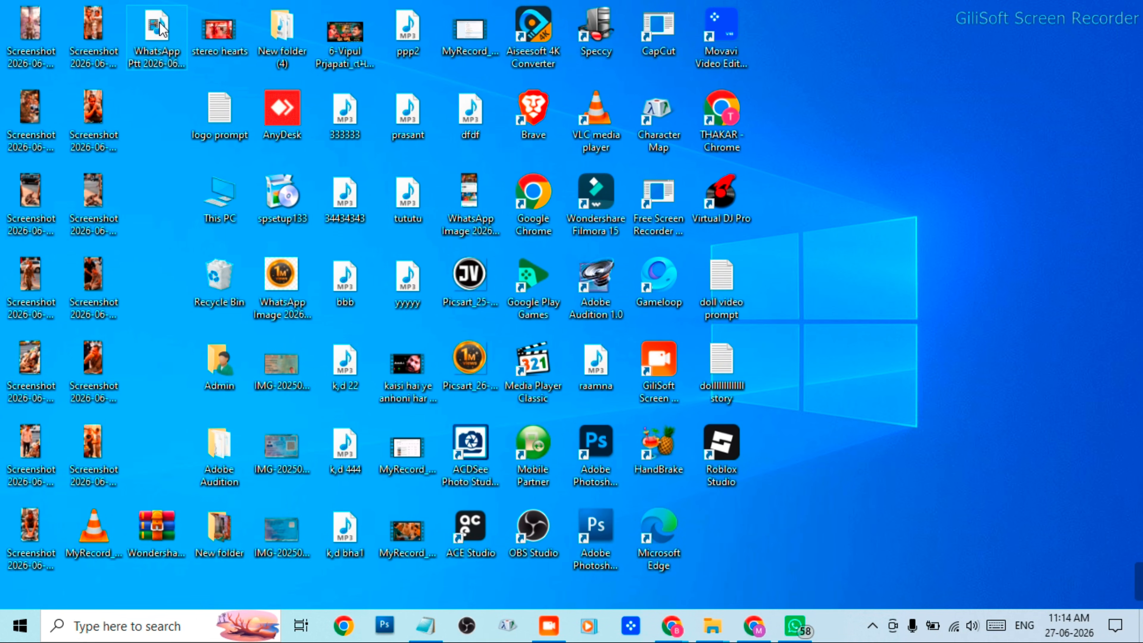
left_click_drag(161, 27, 266, 167)
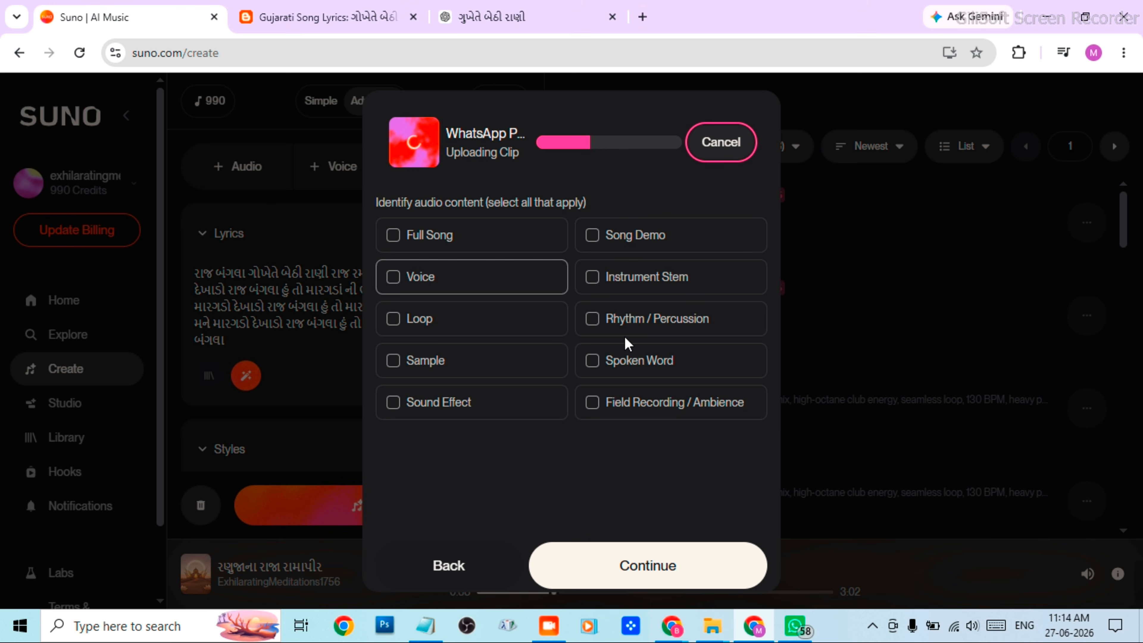
Mark the uploaded clip with all ten audio content types, from Full Song to Field Recording / Ambience, and finish the upload.
left_click(394, 247)
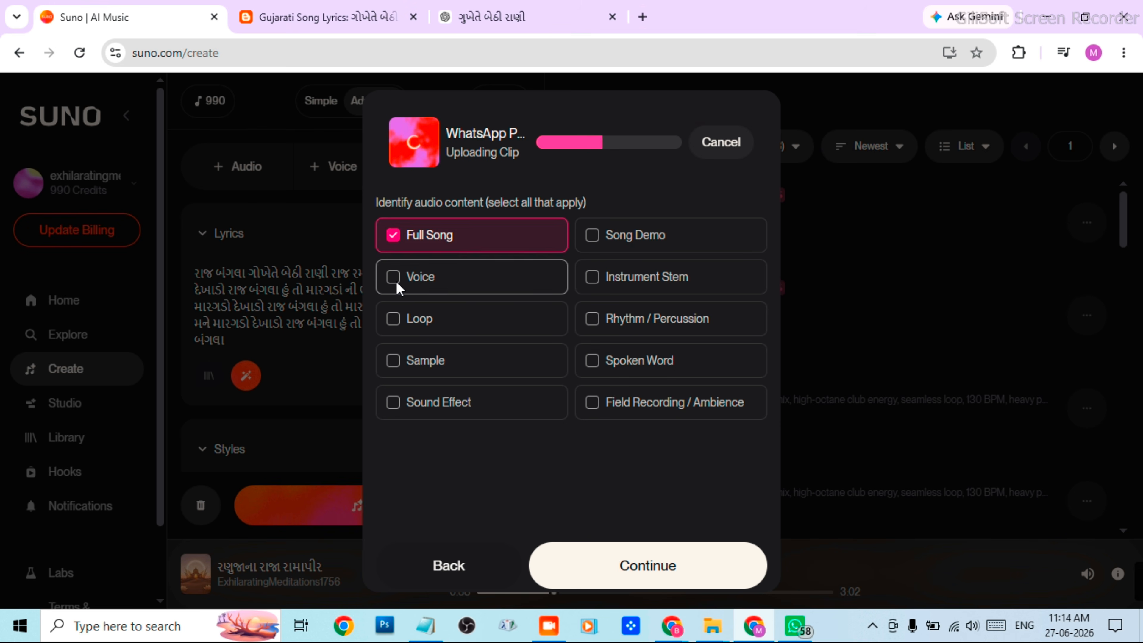
left_click(395, 280)
left_click(410, 335)
left_click(413, 360)
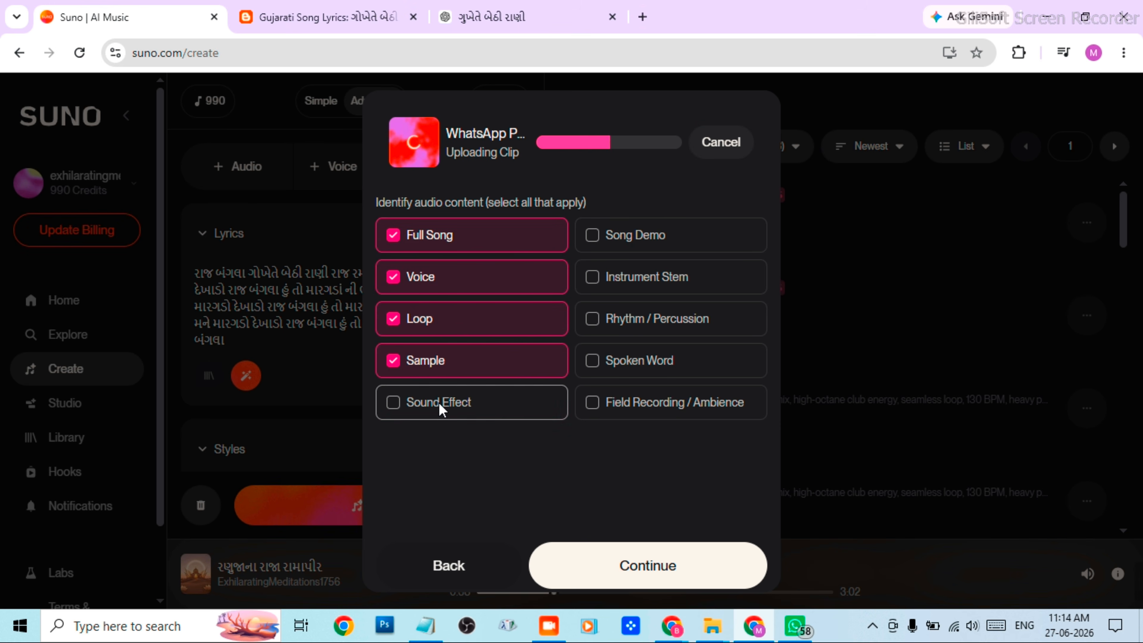
left_click(434, 402)
left_click(590, 404)
left_click(592, 360)
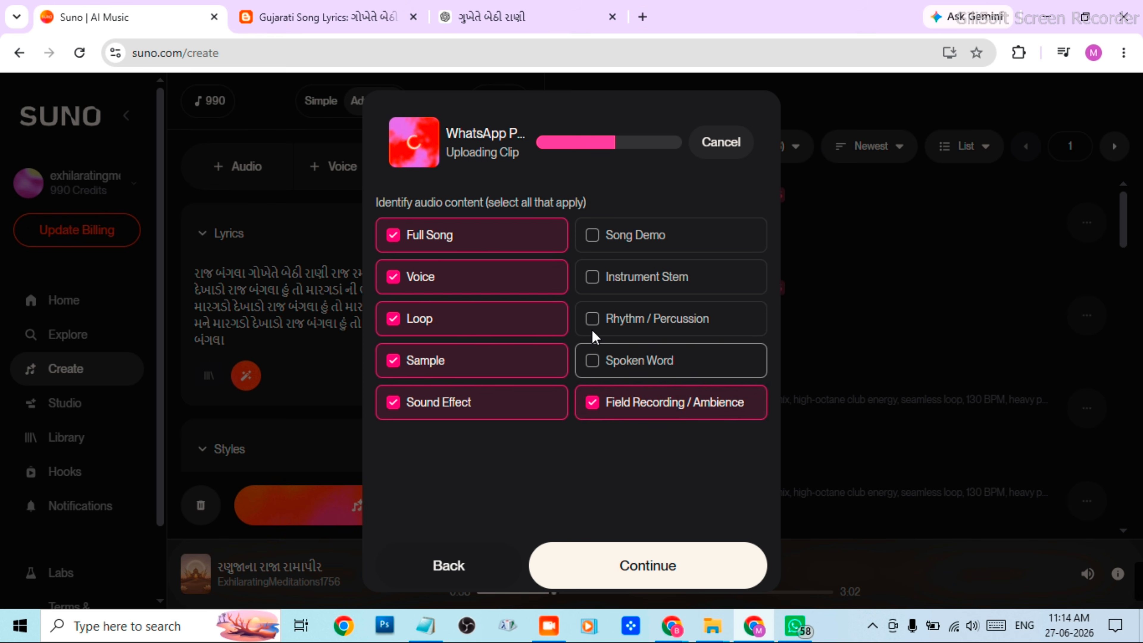
left_click(592, 319)
left_click(592, 282)
left_click(592, 235)
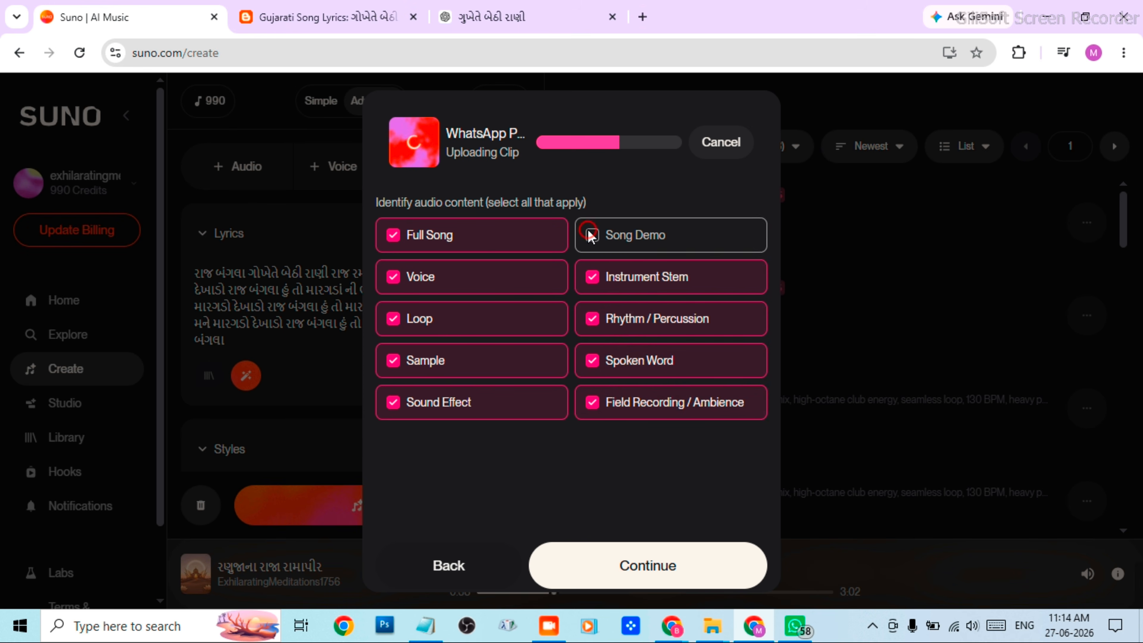
left_click(705, 565)
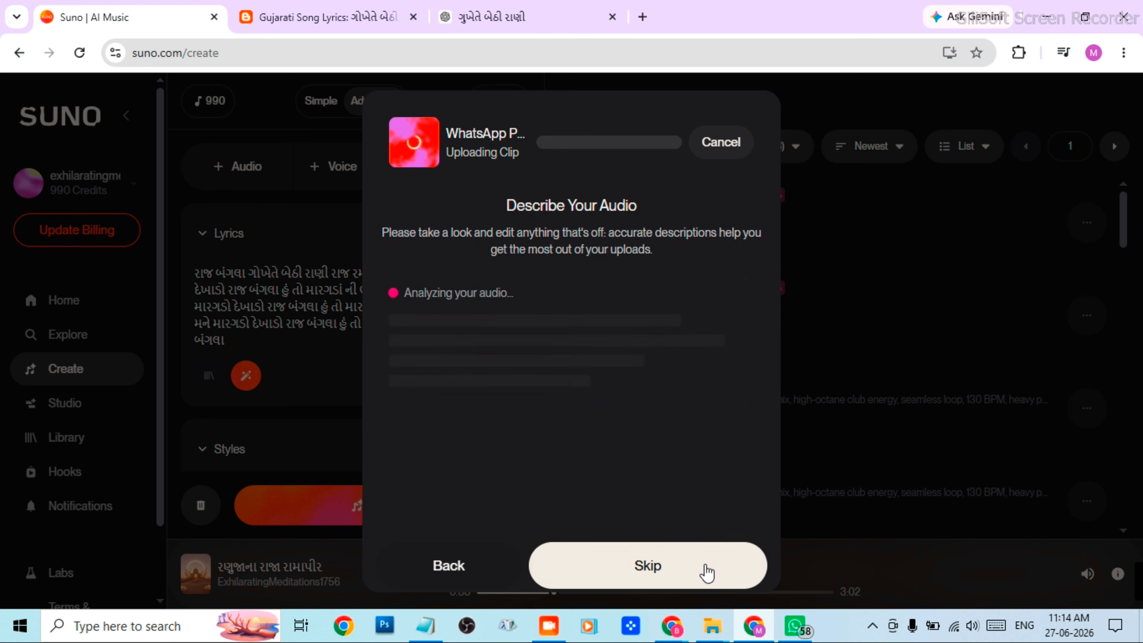
left_click(703, 559)
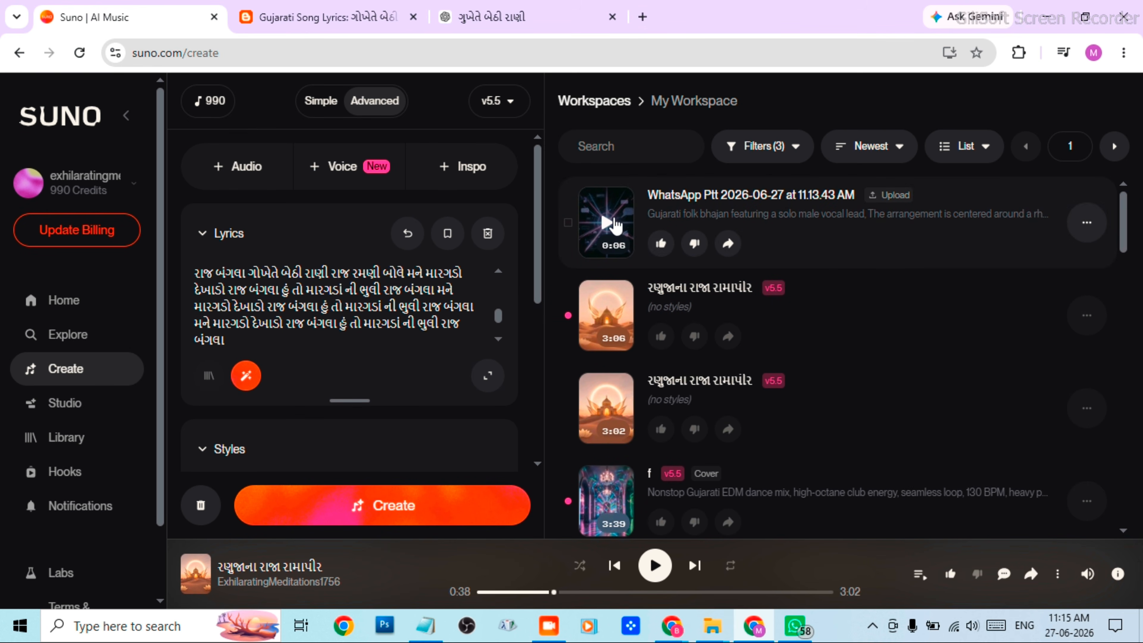
Preview the uploaded WhatsApp voice clip and the 4:00 cover "f" in the workspace, pausing each one.
left_click(610, 222)
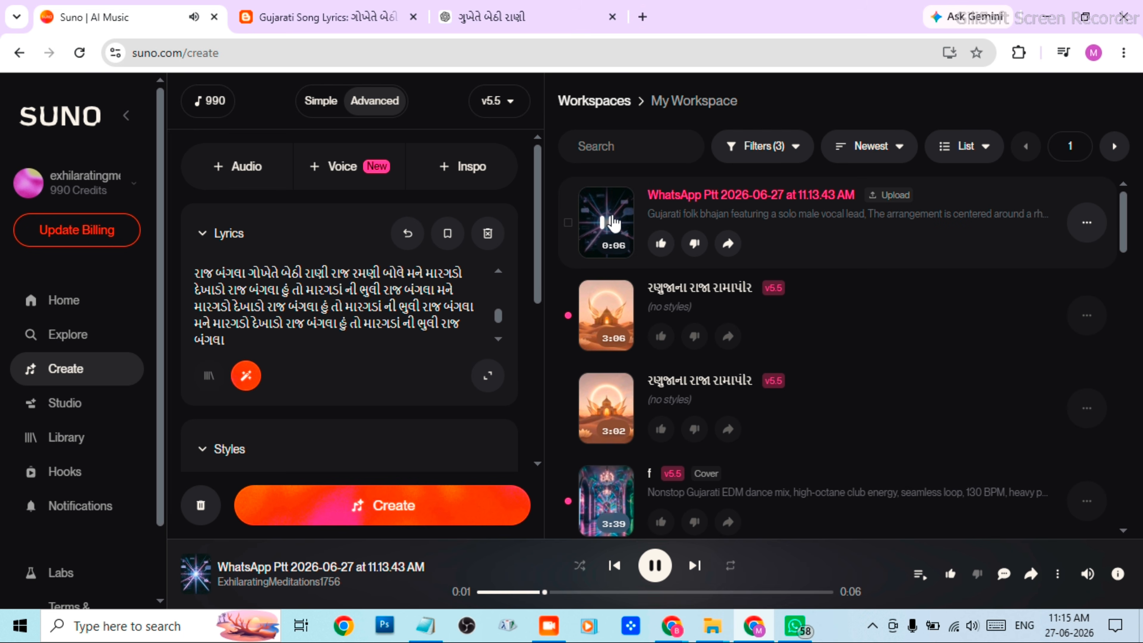
left_click(608, 222)
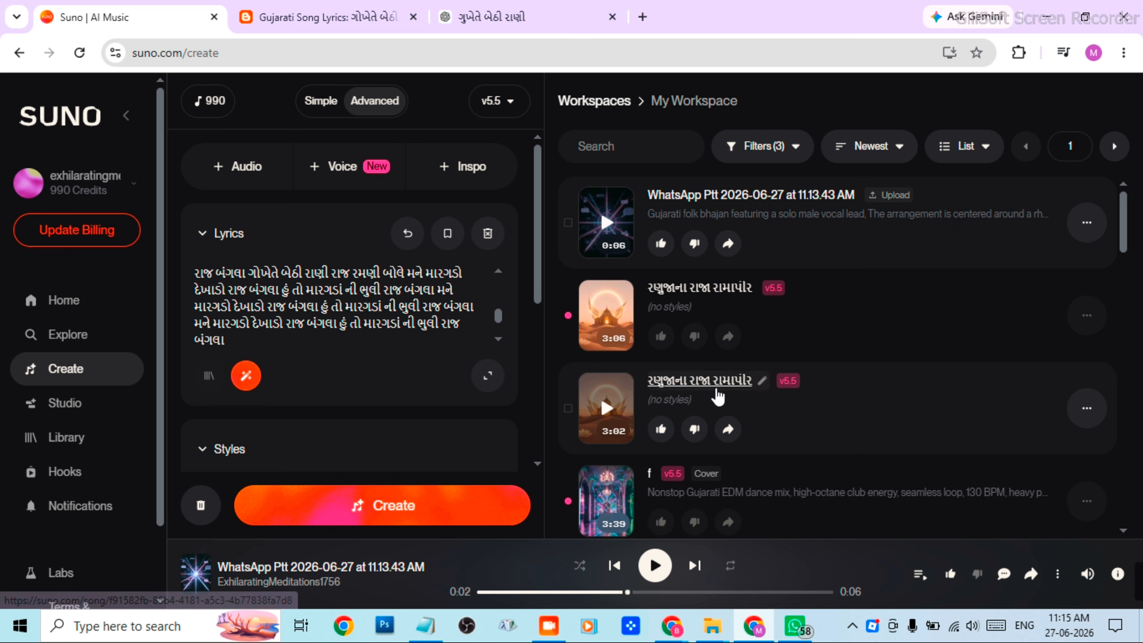
scroll(888, 383, "down", 1)
scroll(889, 384, "down", 2)
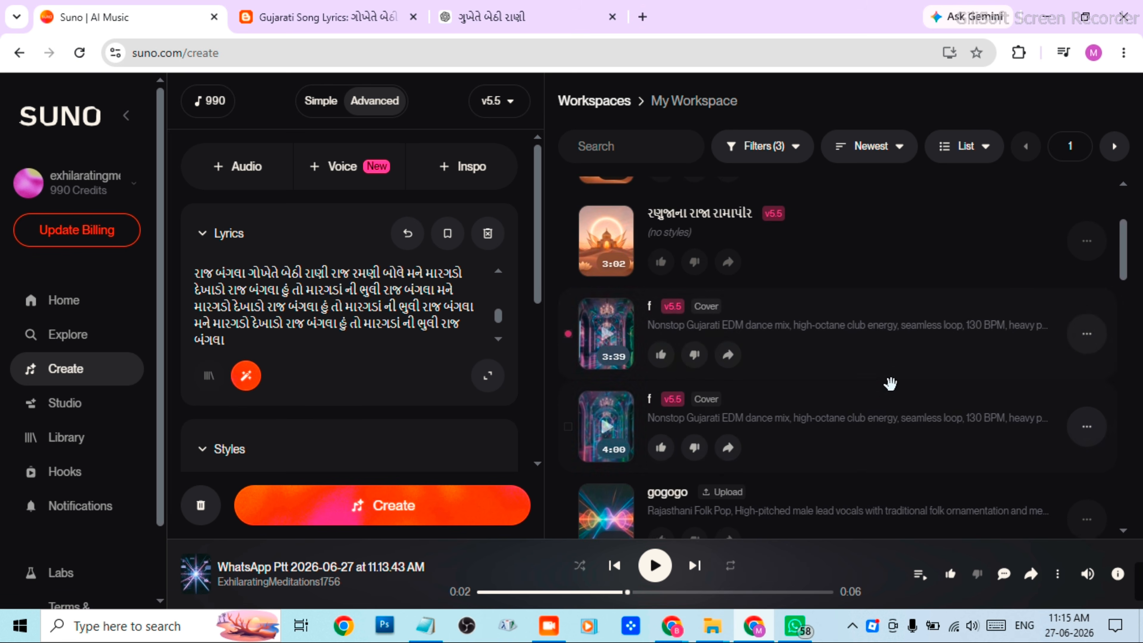
left_click(608, 428)
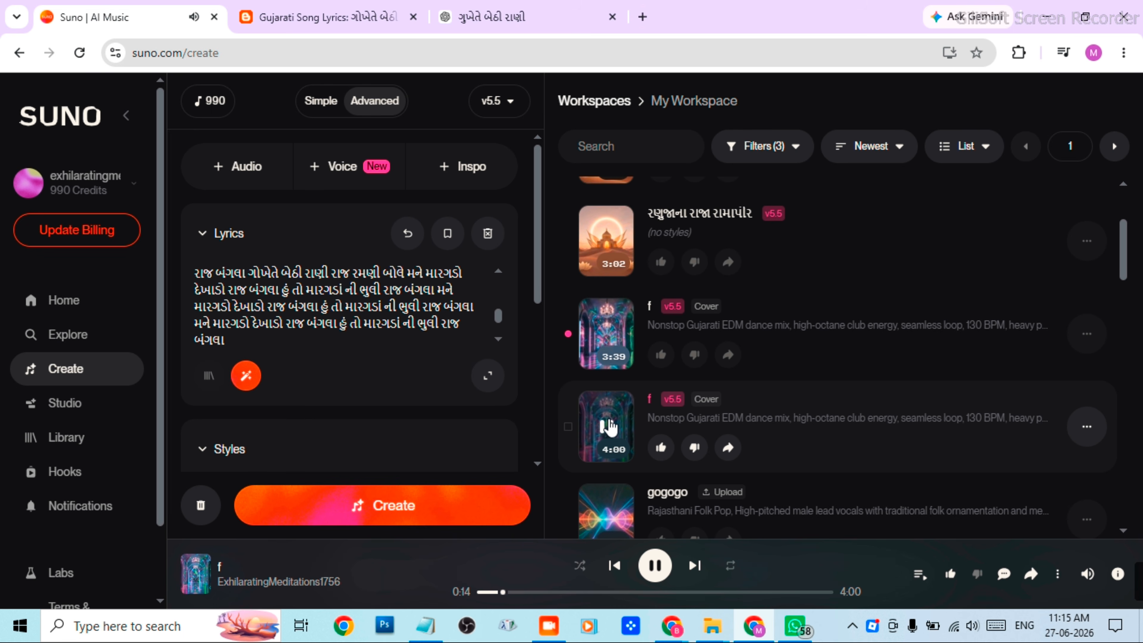
left_click(610, 427)
left_click(610, 427)
left_click(609, 426)
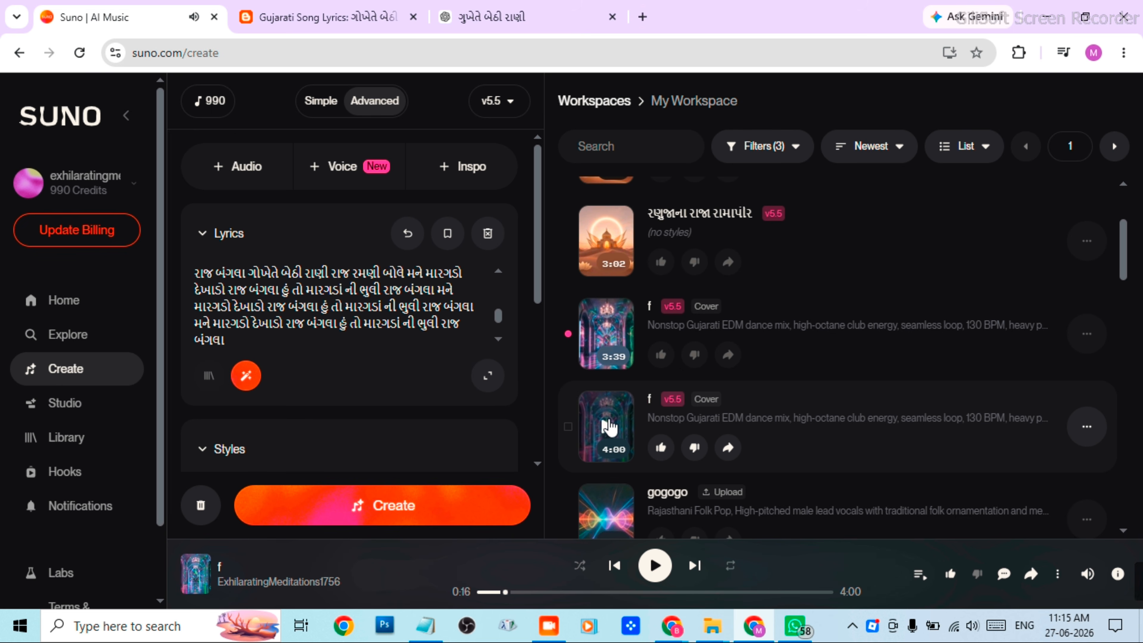